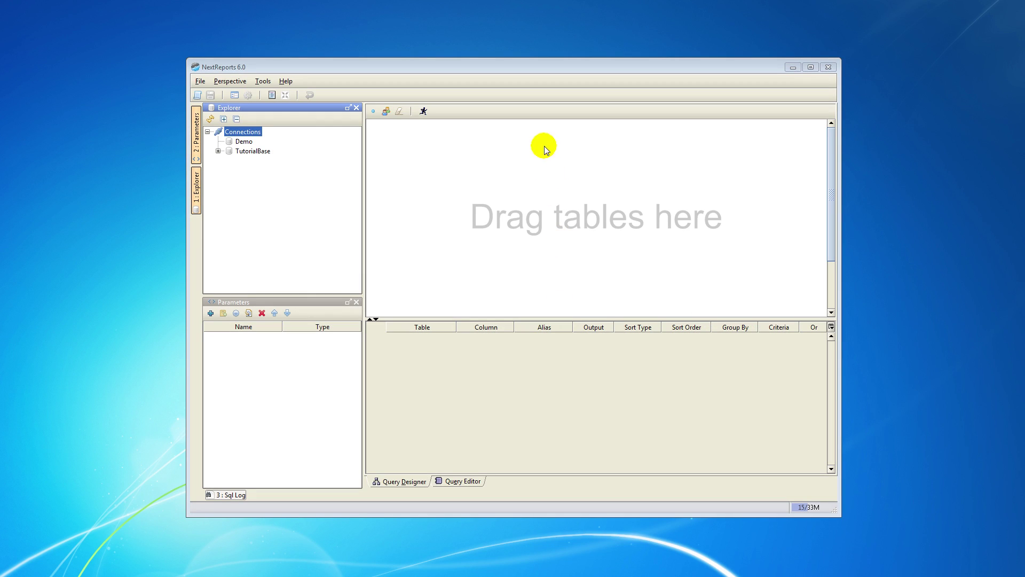
Connect to the Demo data source, expand its Queries and open the Timesheet query's actions
right_click(240, 141)
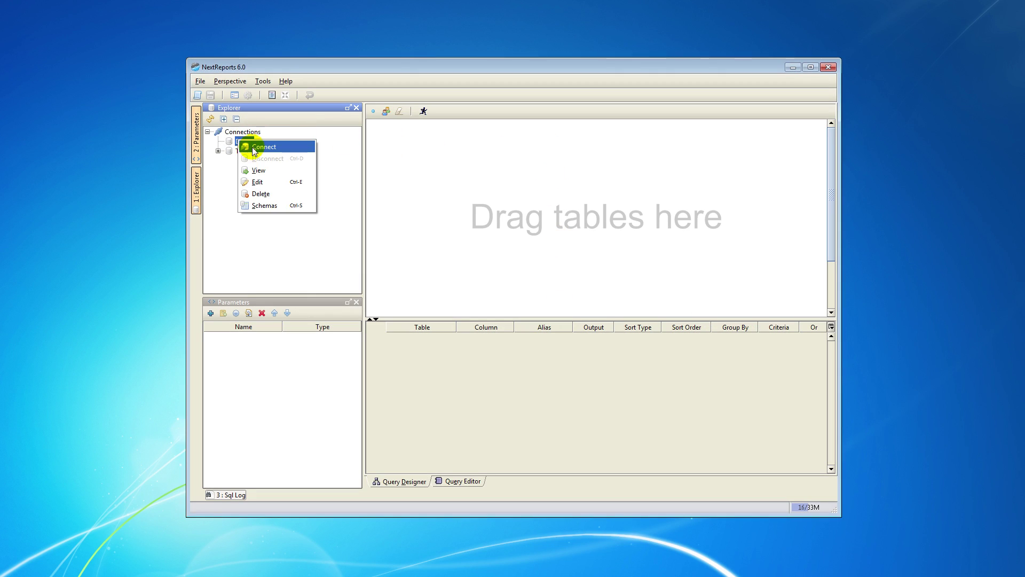
left_click(251, 147)
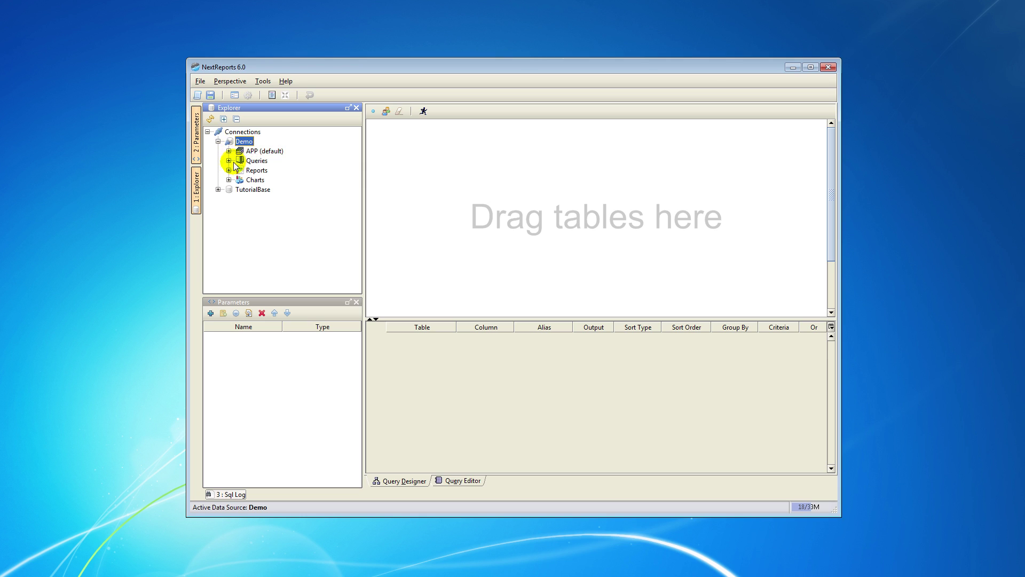
left_click(229, 160)
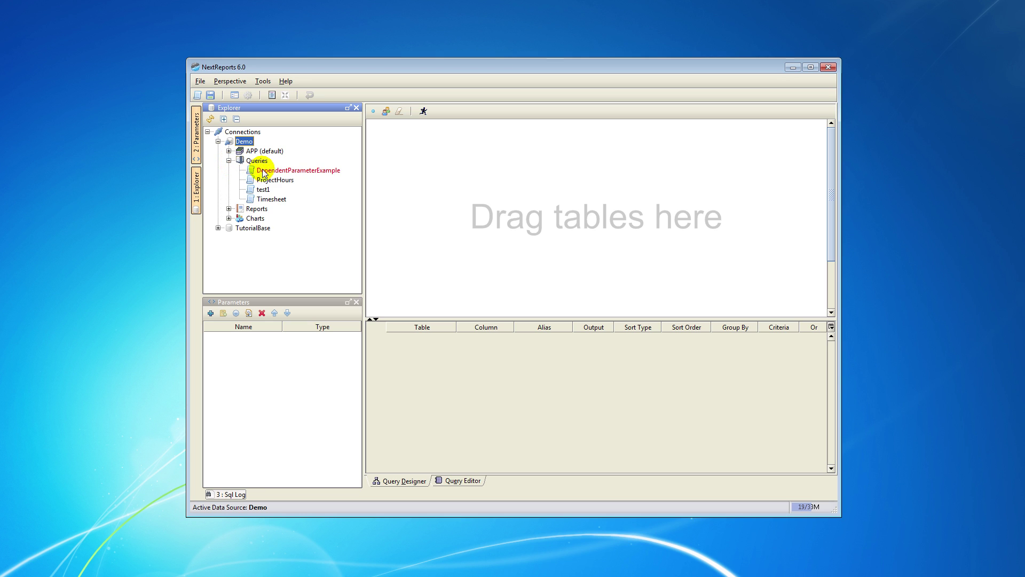
right_click(260, 198)
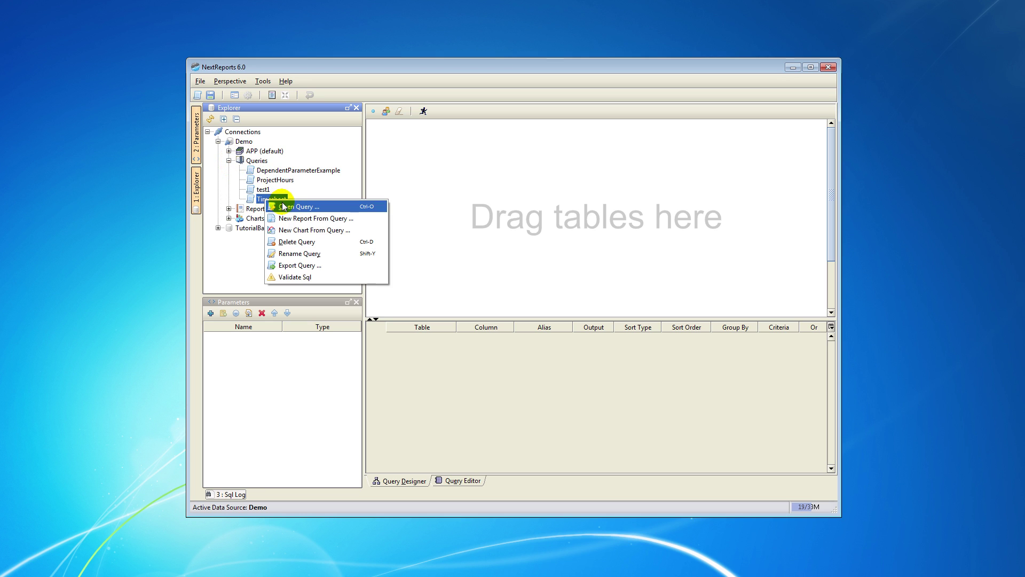
left_click(281, 201)
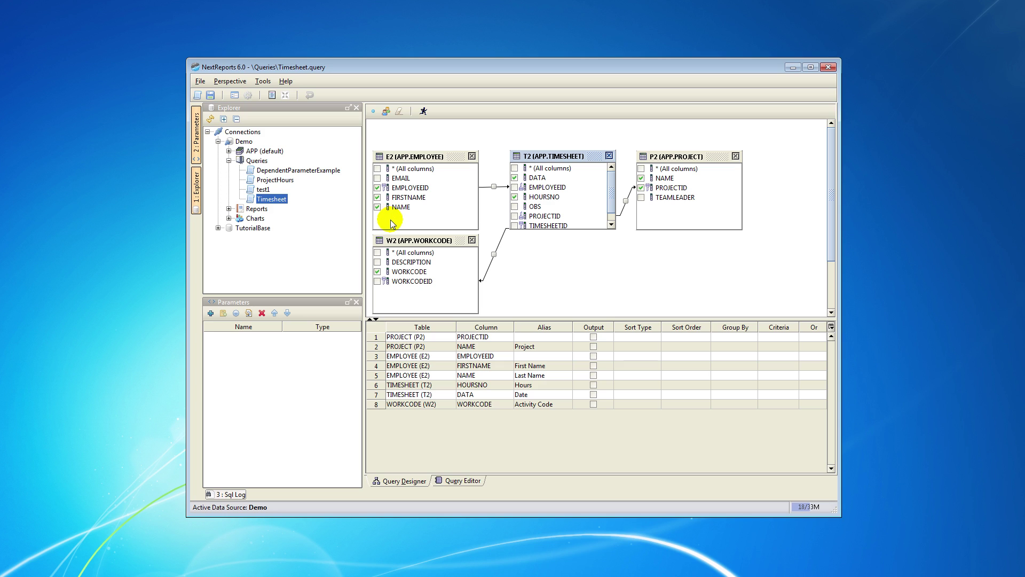
Open the Timesheet query and start adding a new parameter
left_click(303, 301)
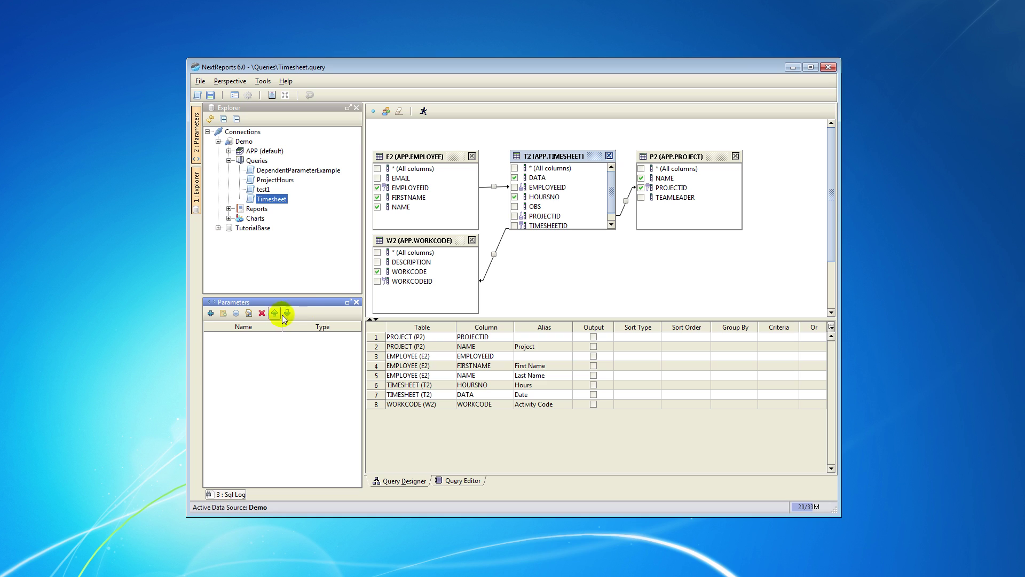
left_click(211, 314)
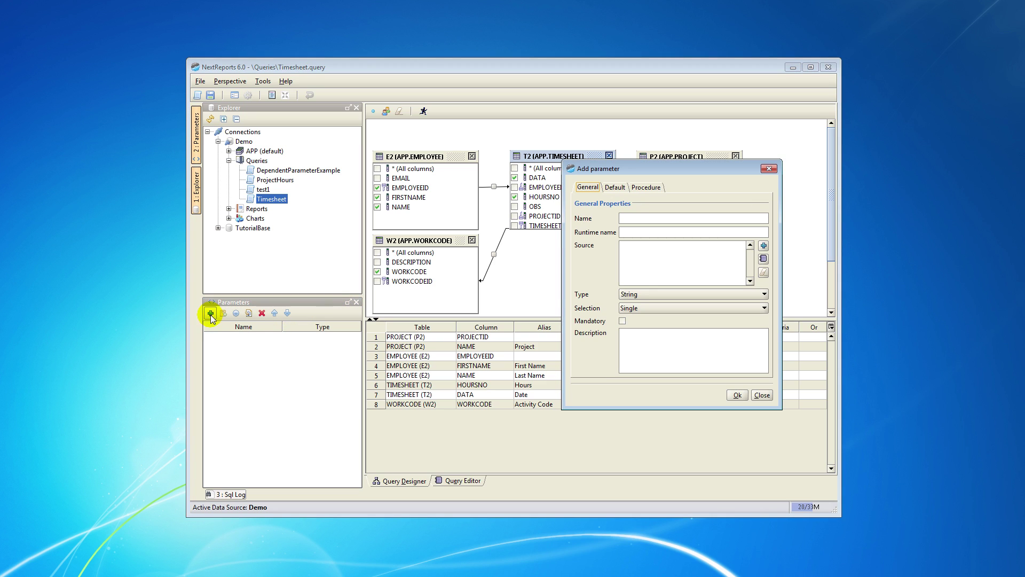
Enter Project as the parameter's name and runtime name
left_click(660, 219)
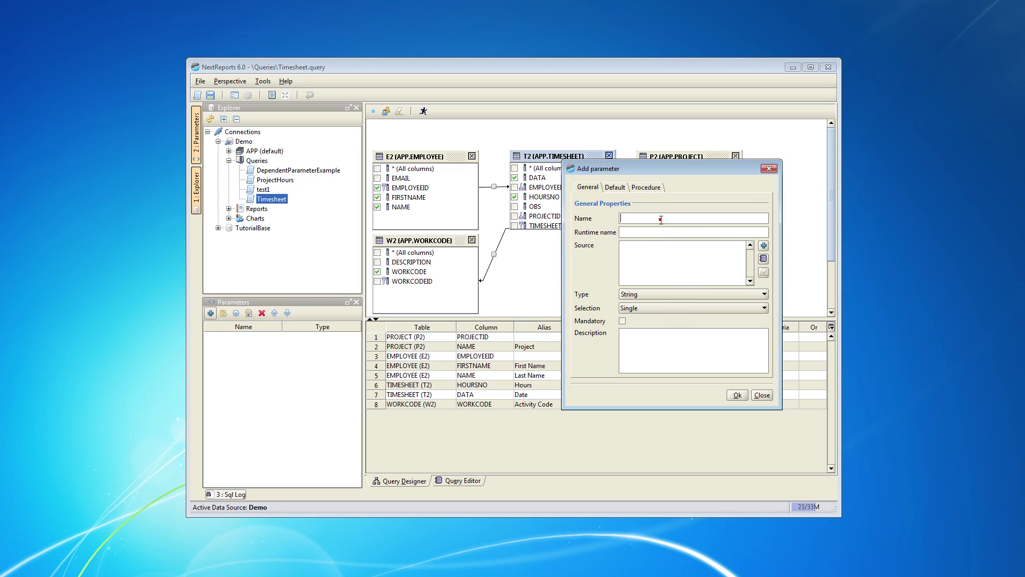
type("Project")
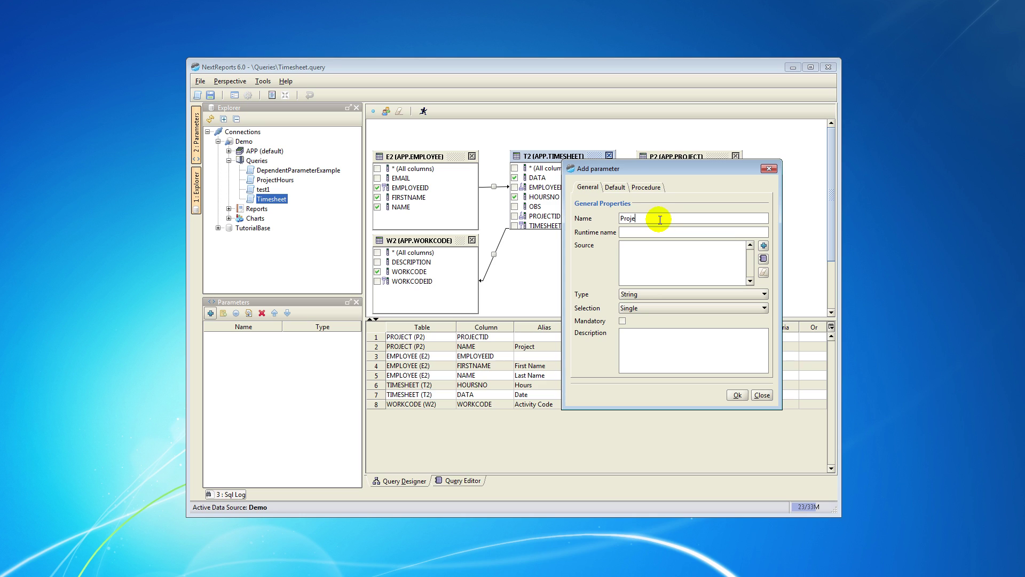
left_click(662, 227)
type("Project")
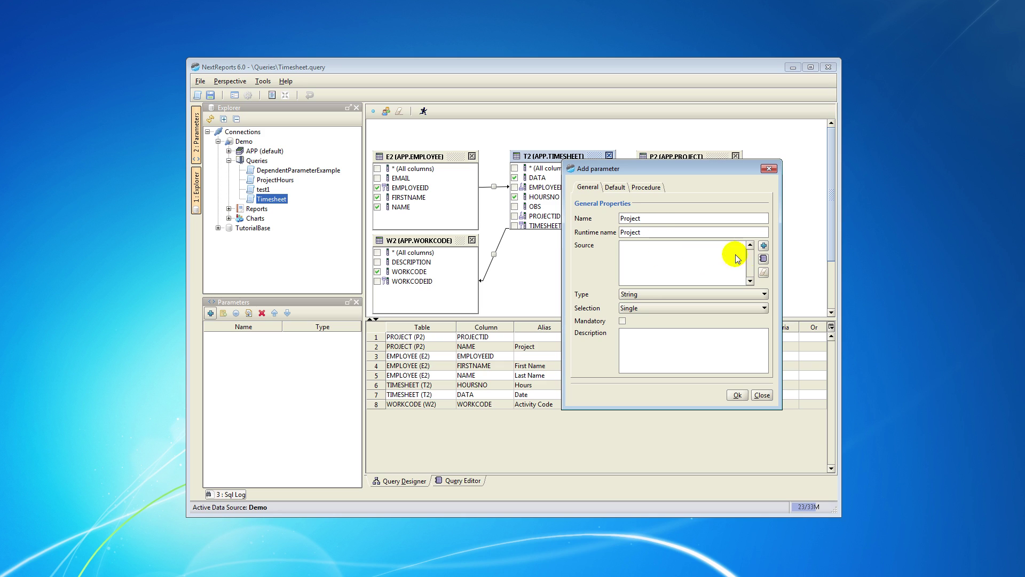
Source the parameter values from PROJECT.PROJECTID, showing the project NAME
left_click(763, 246)
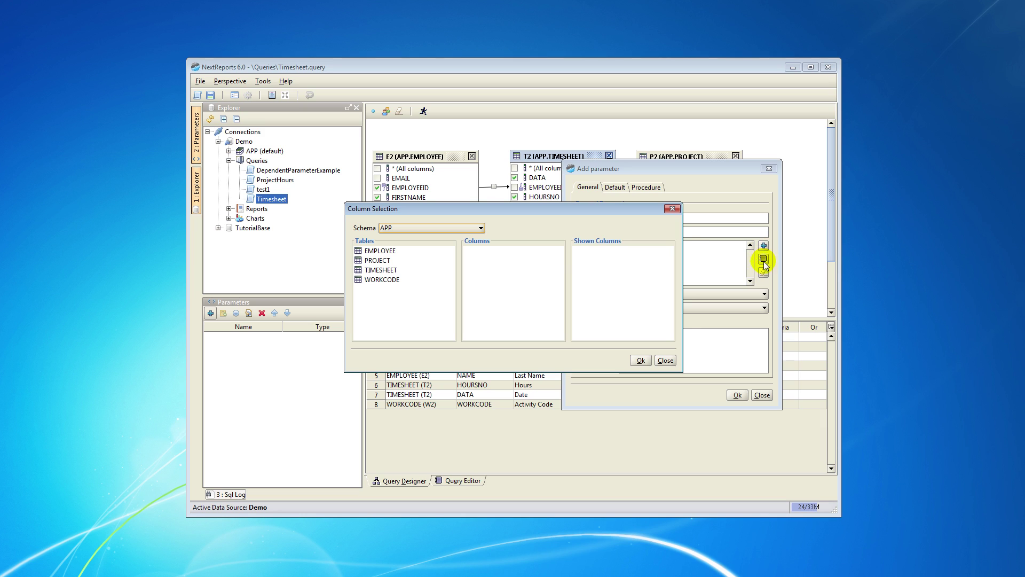
left_click(369, 260)
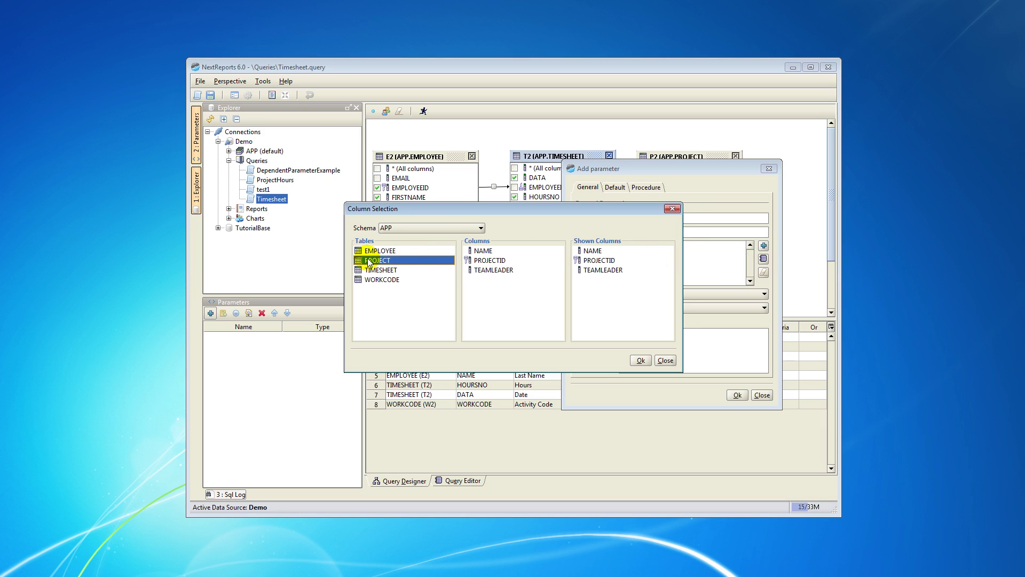
left_click(495, 260)
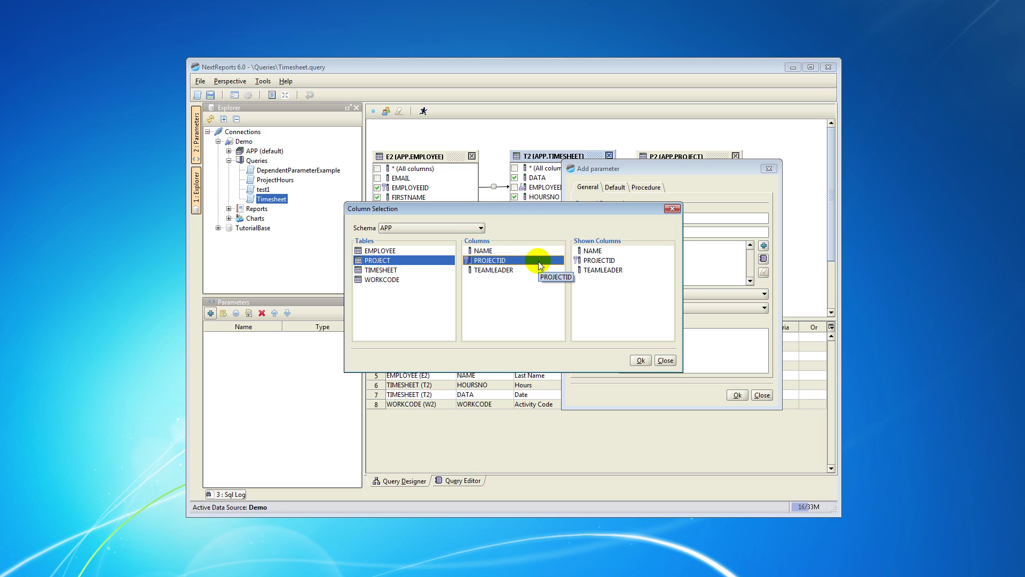
left_click(623, 251)
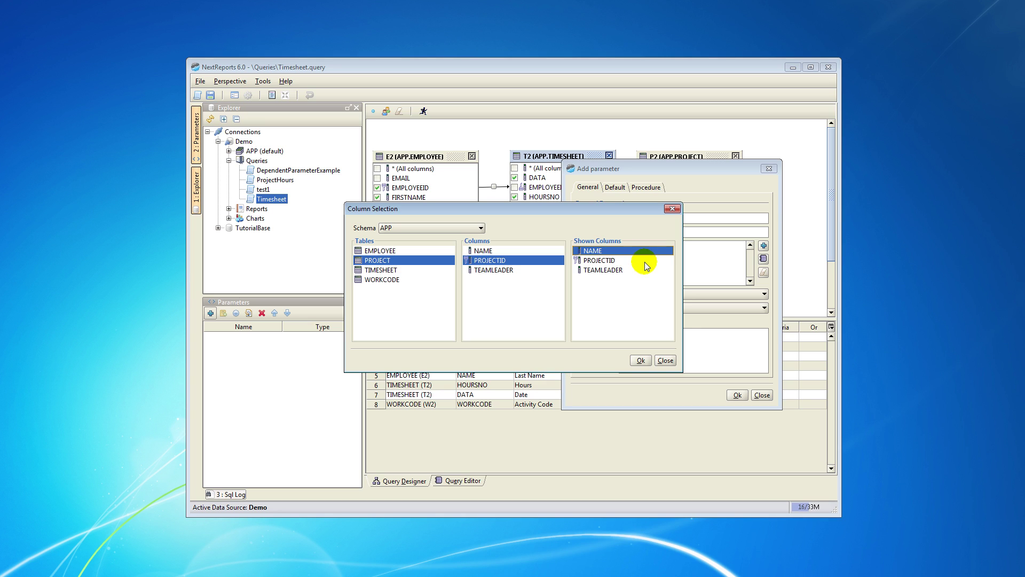
Keep Single selection, make Project mandatory and give it the description 'information'
left_click(641, 360)
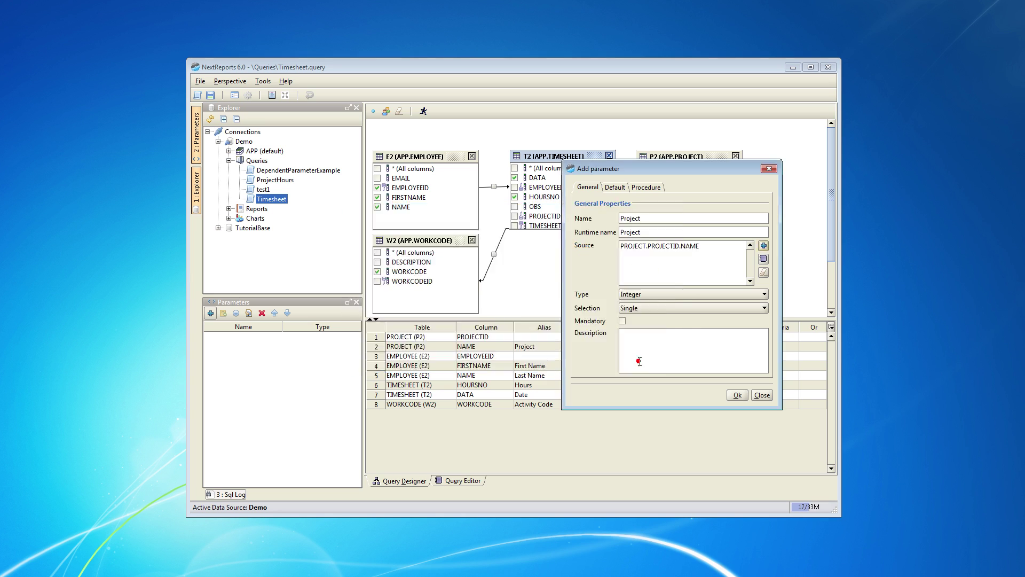
left_click(665, 307)
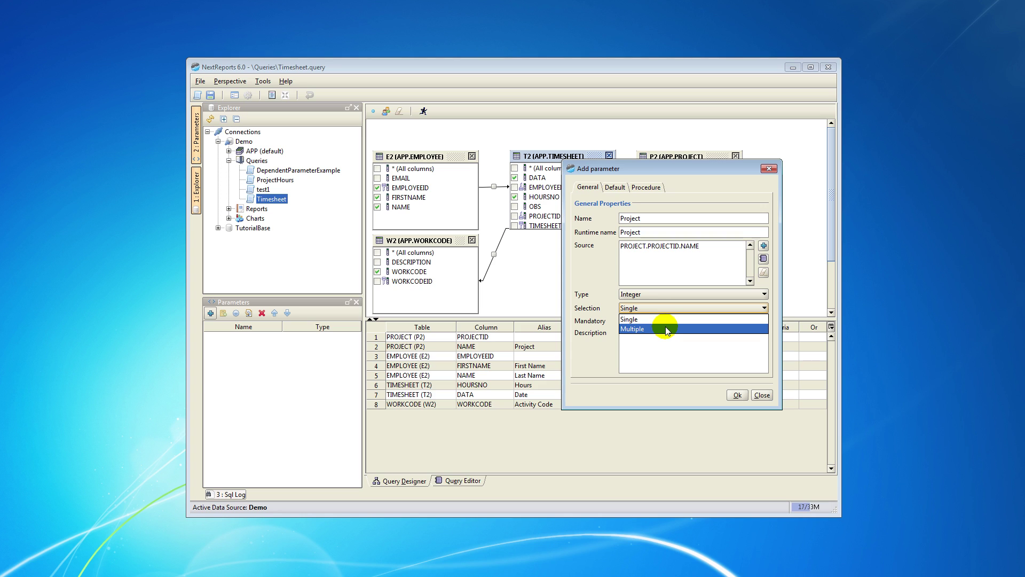
left_click(664, 320)
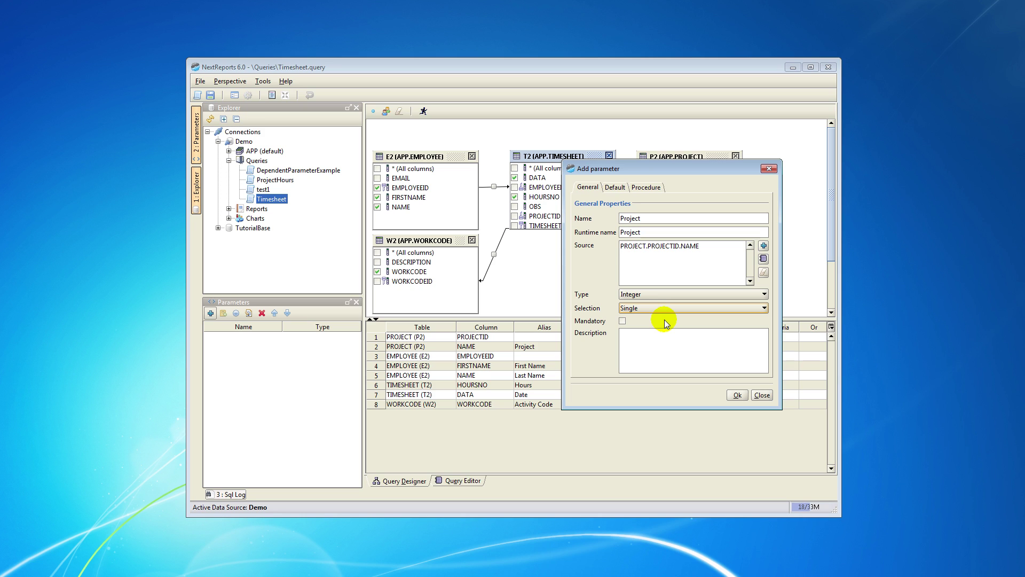
left_click(623, 320)
left_click(639, 334)
type("information")
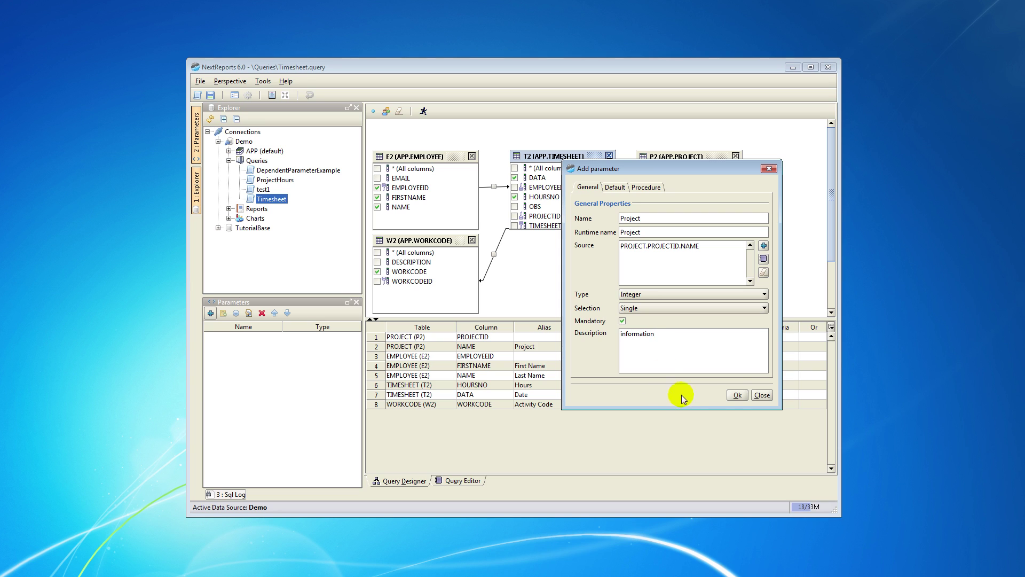
Save the Project parameter and add the criterion PROJECTID = ${Project}
left_click(737, 395)
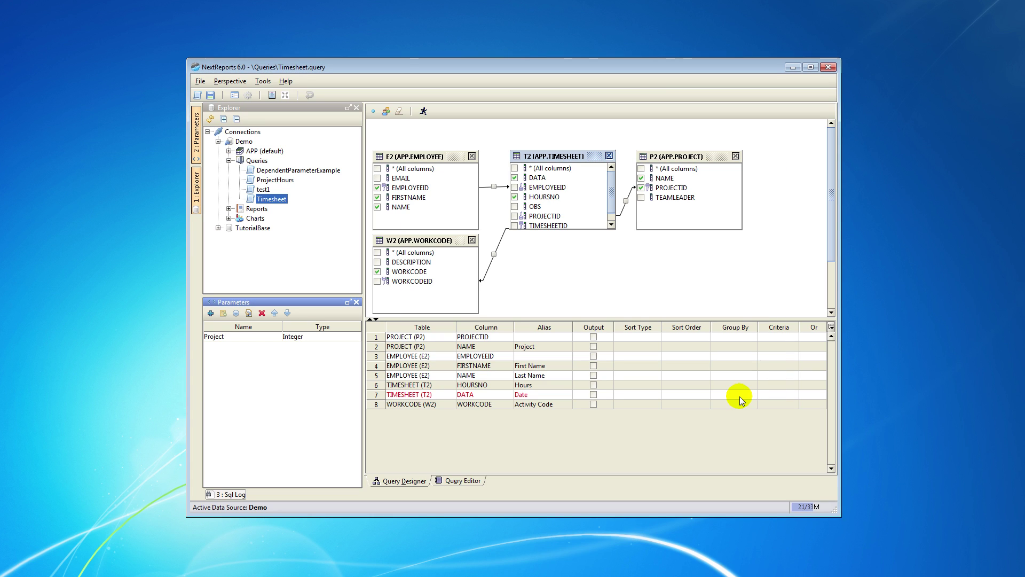
right_click(776, 334)
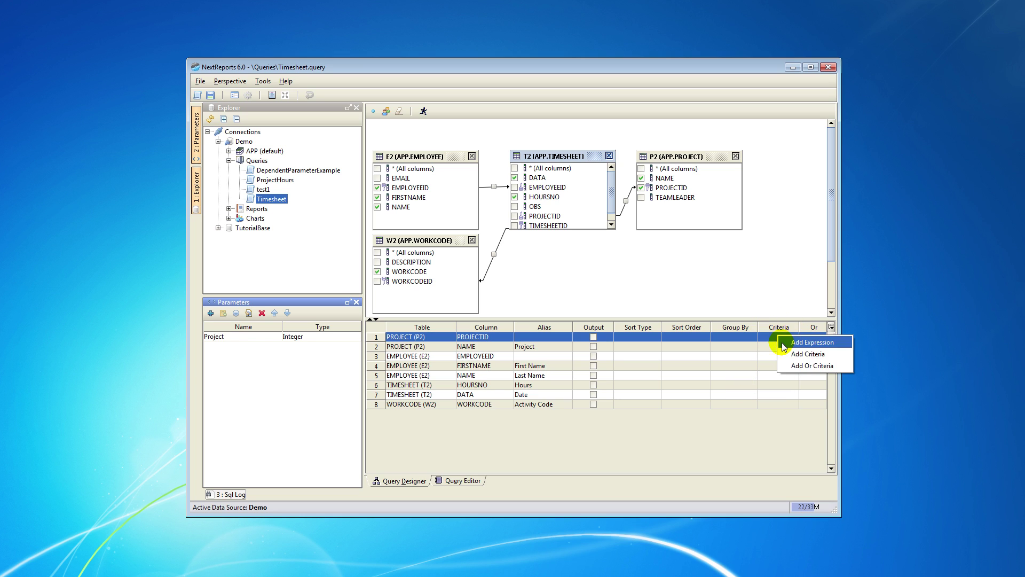
left_click(786, 355)
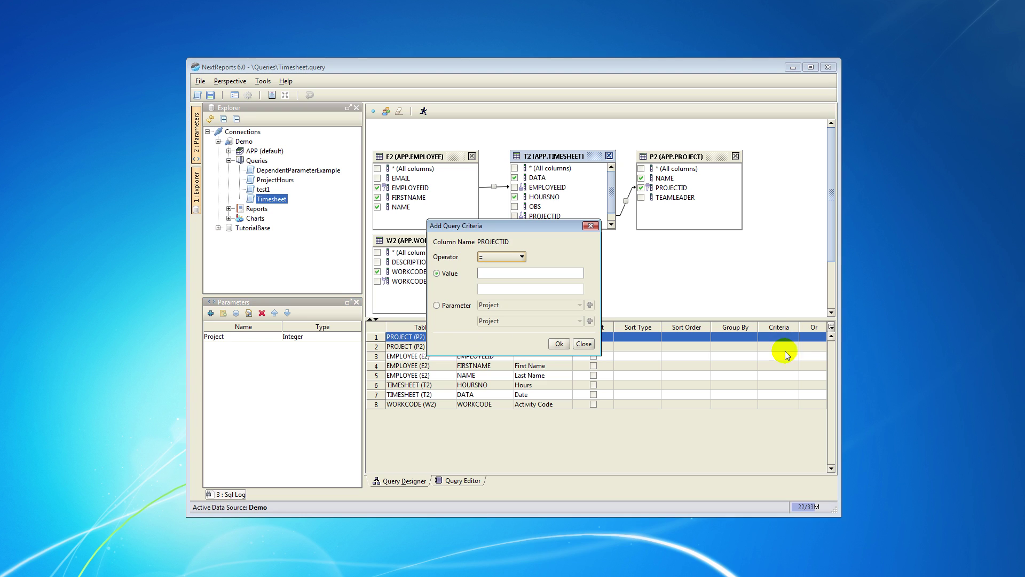
left_click(437, 305)
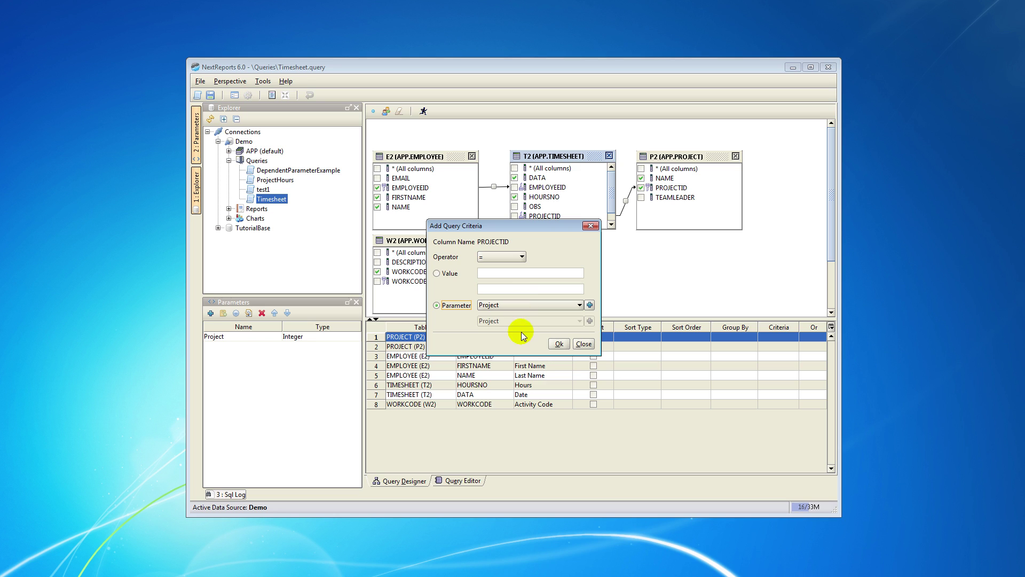
left_click(559, 344)
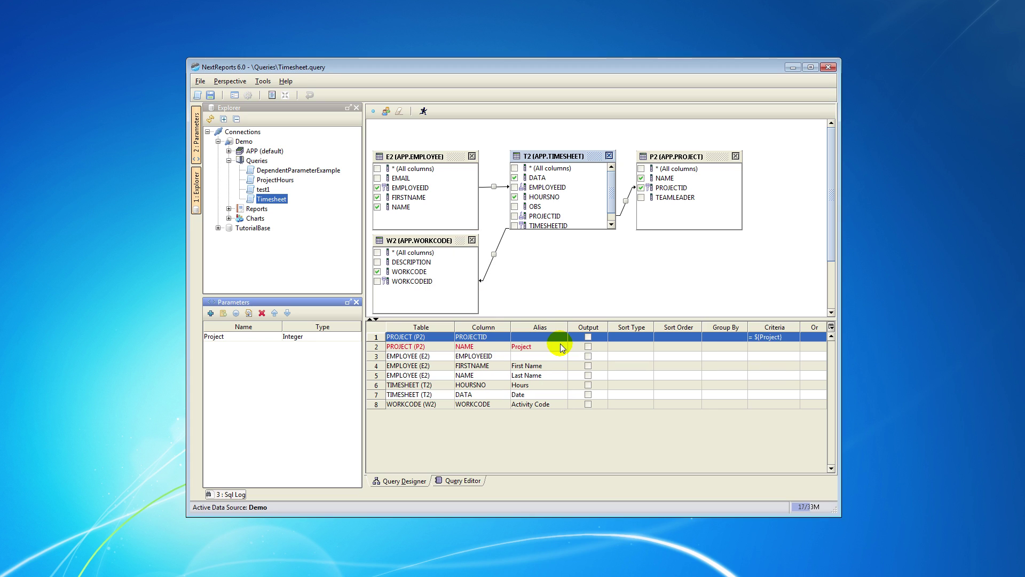
Output PROJECTID, project NAME, EMPLOYEEID and the employee last name
left_click(587, 336)
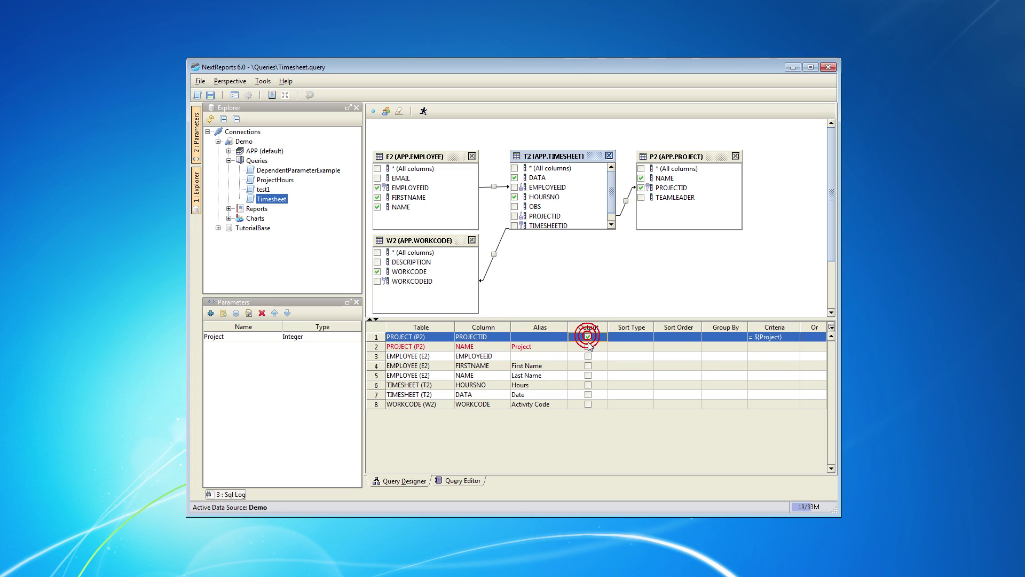
left_click(588, 346)
left_click(588, 355)
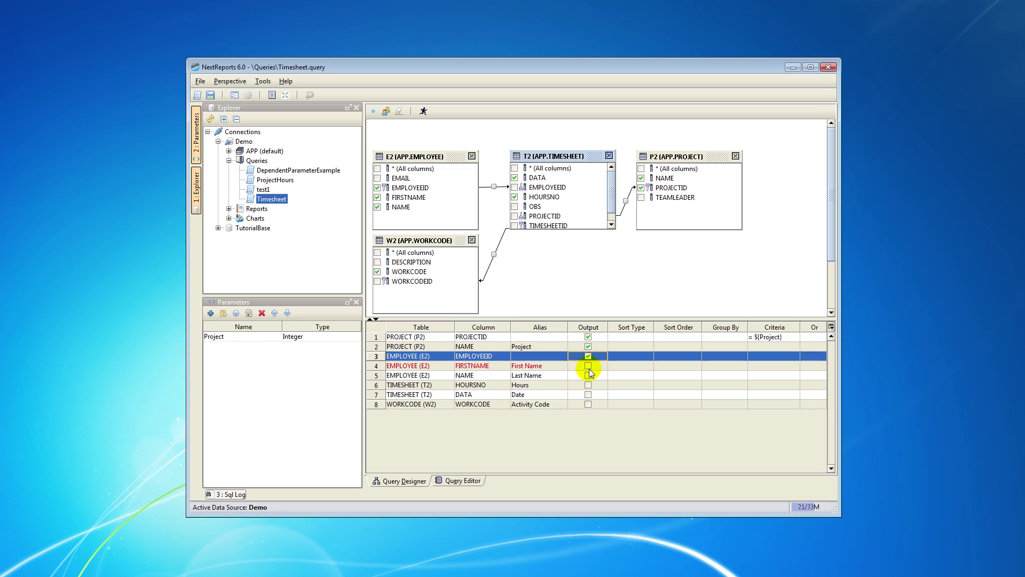
left_click(588, 375)
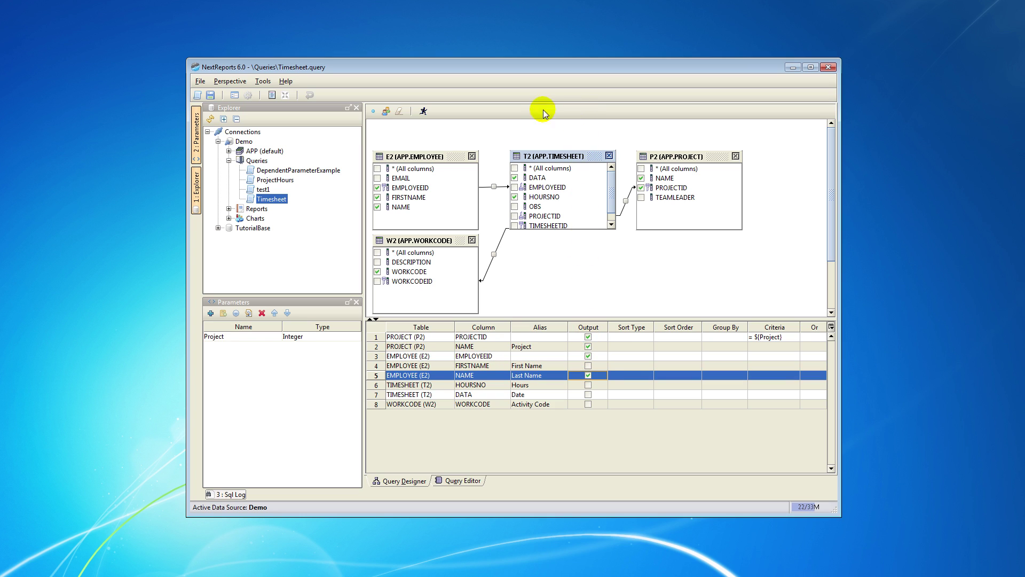
Run the query with Project set to Next Reports, getting 11 rows, then return to the designer
left_click(424, 111)
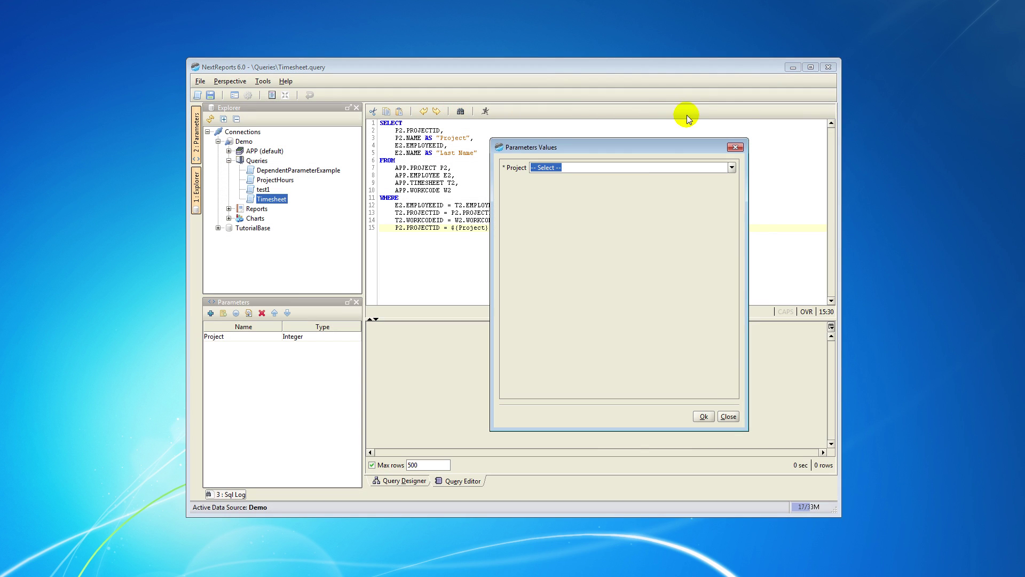
left_click(731, 167)
left_click(728, 198)
left_click(706, 414)
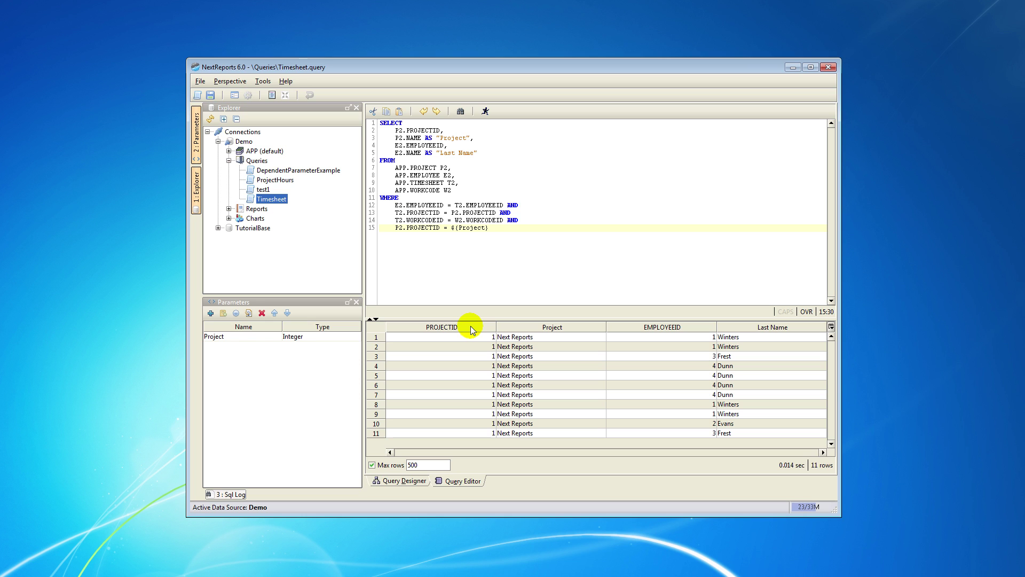
left_click(416, 482)
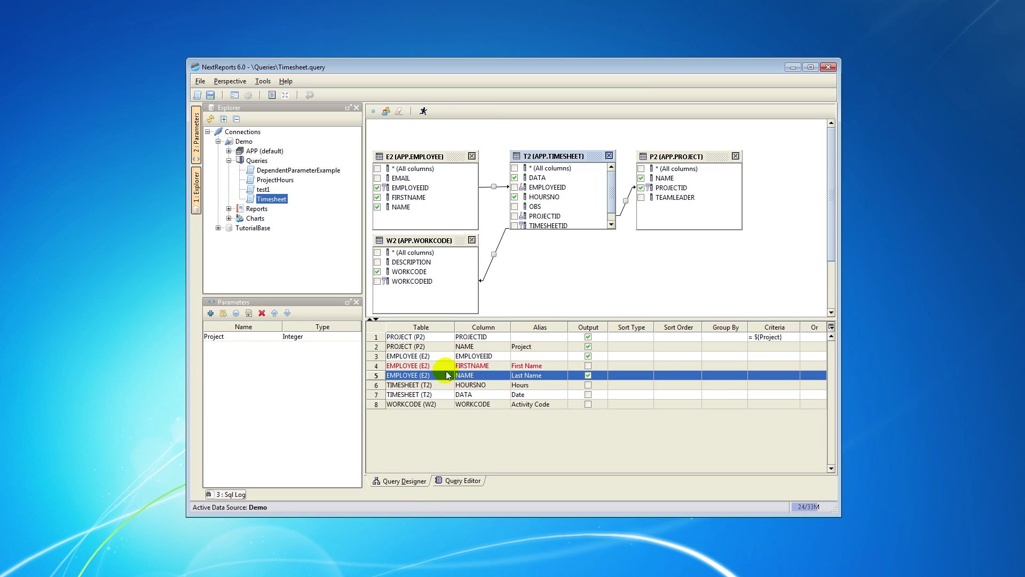
Drop PROJECTID and EMPLOYEEID from the output; add FIRSTNAME, HOURSNO, DATA and WORKCODE
left_click(588, 355)
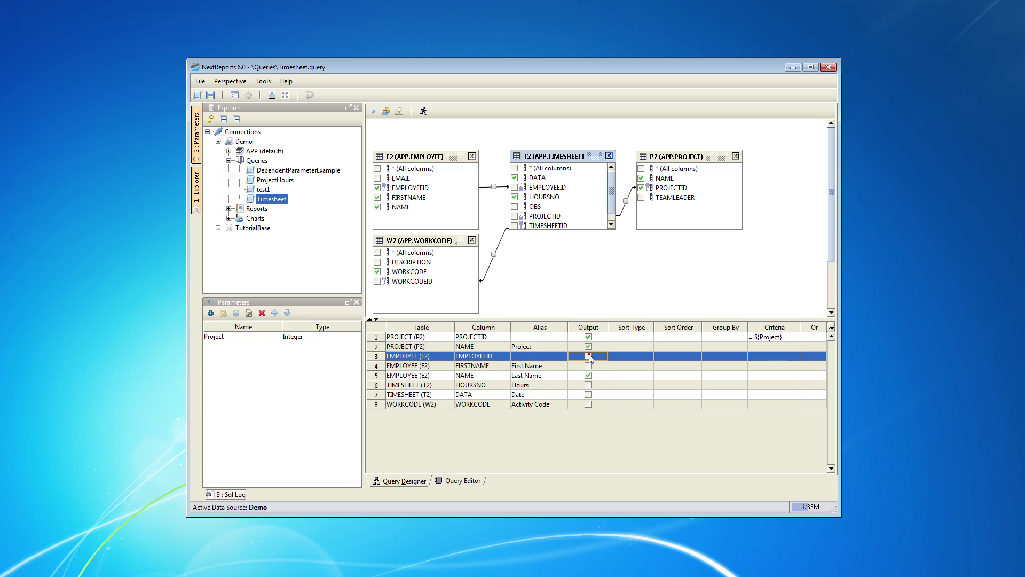
left_click(588, 337)
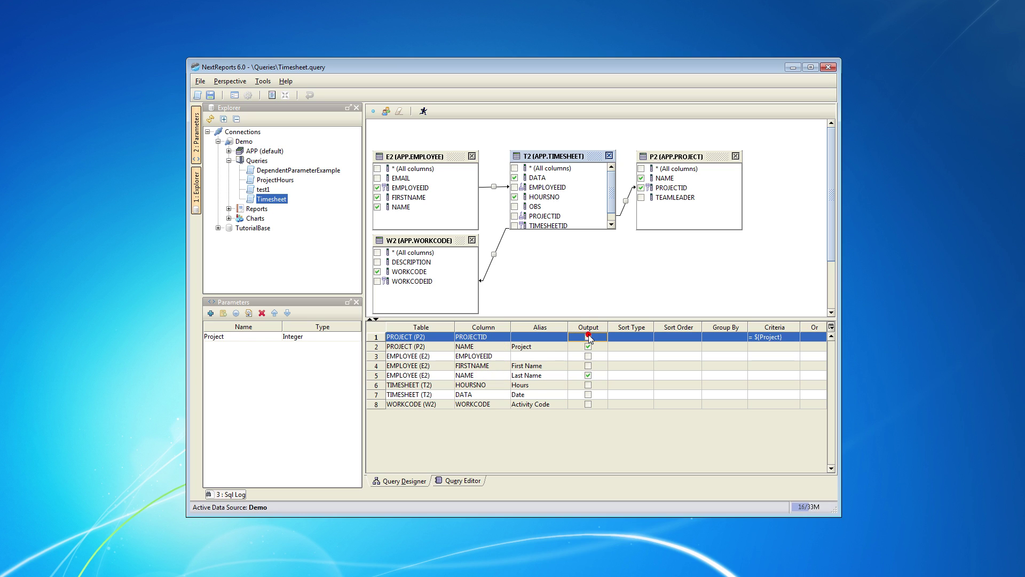
left_click(588, 365)
left_click(588, 385)
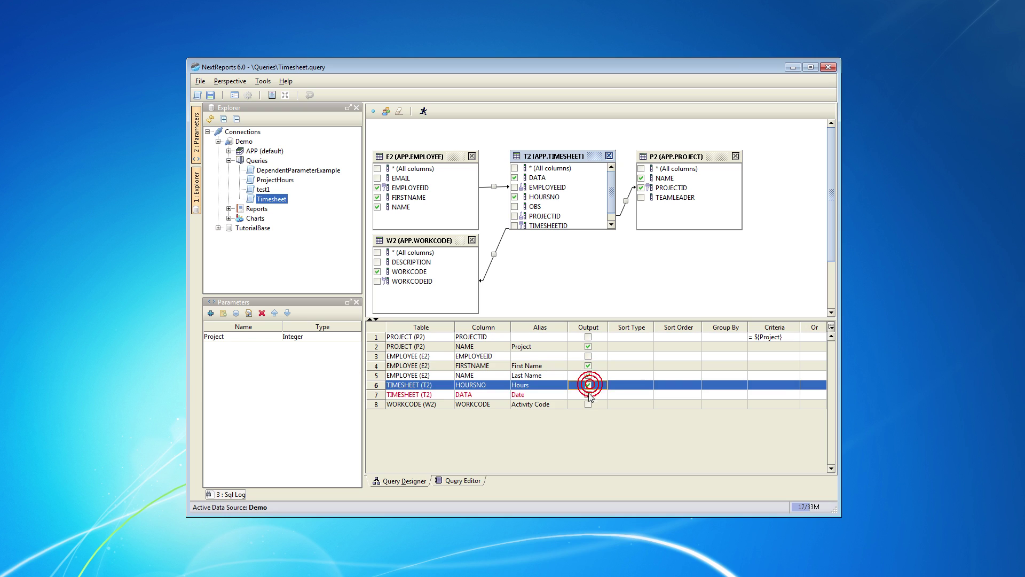
left_click(587, 394)
left_click(588, 404)
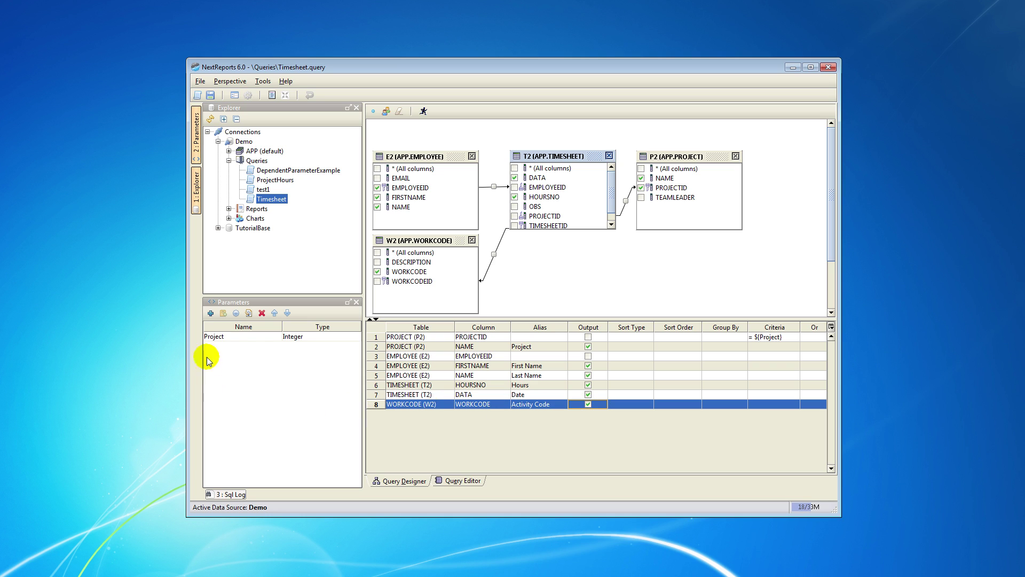
Create the Employee parameter with a pasted ${Project}-filtered source query and Multiple selection
left_click(211, 314)
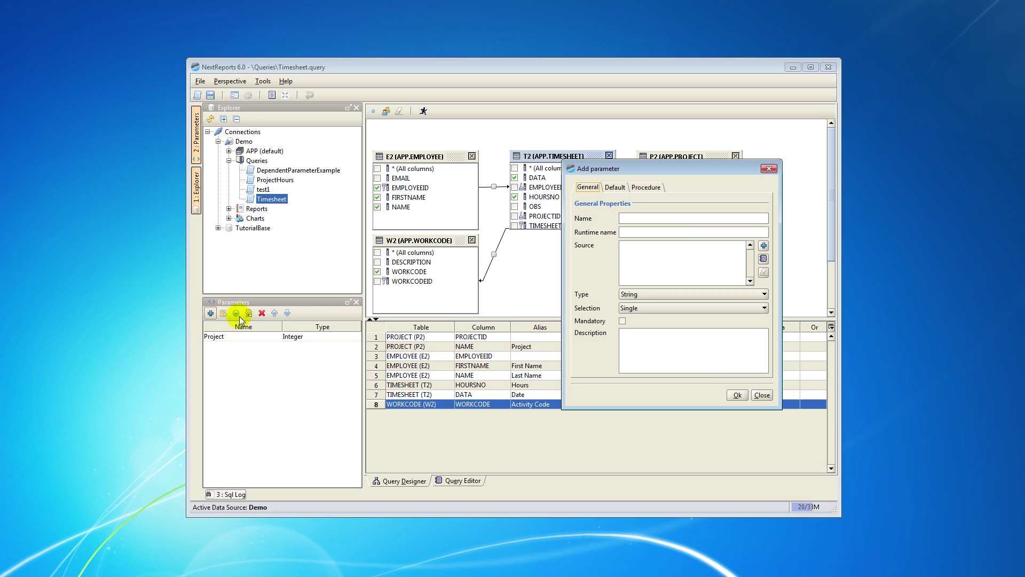
left_click(678, 219)
type("Employee")
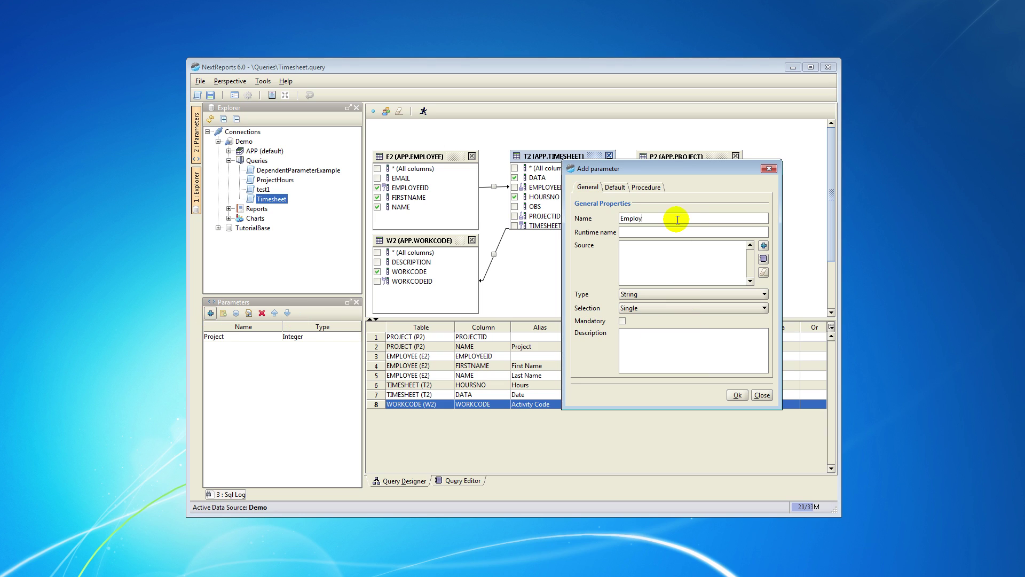
left_click(762, 260)
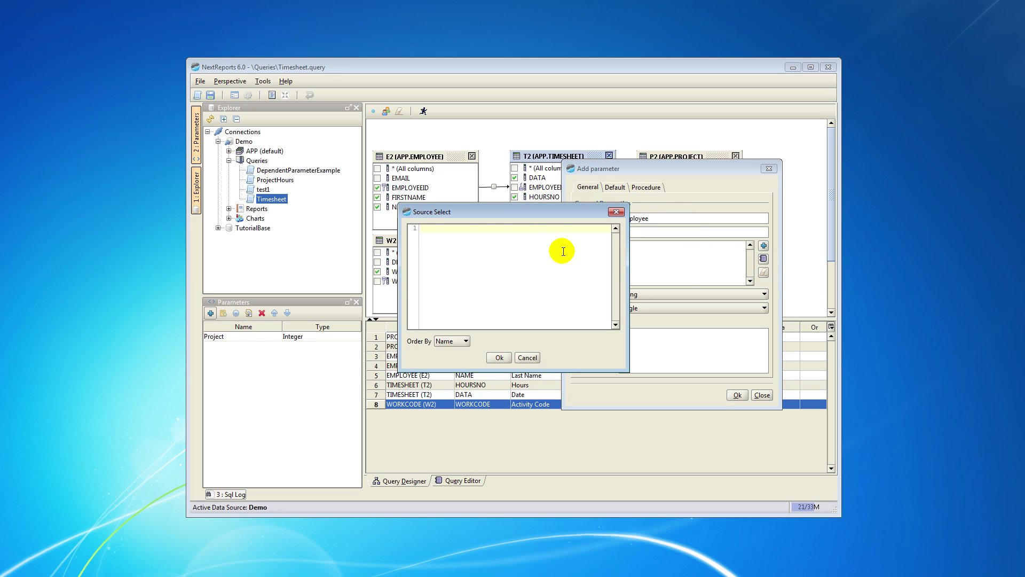
type("select distinct t2.employeeid, e2.name  from app.timesheet t2, app. employee e2  where t2.employeeid = e2.employeeid  and t2.projectid = ${Project}")
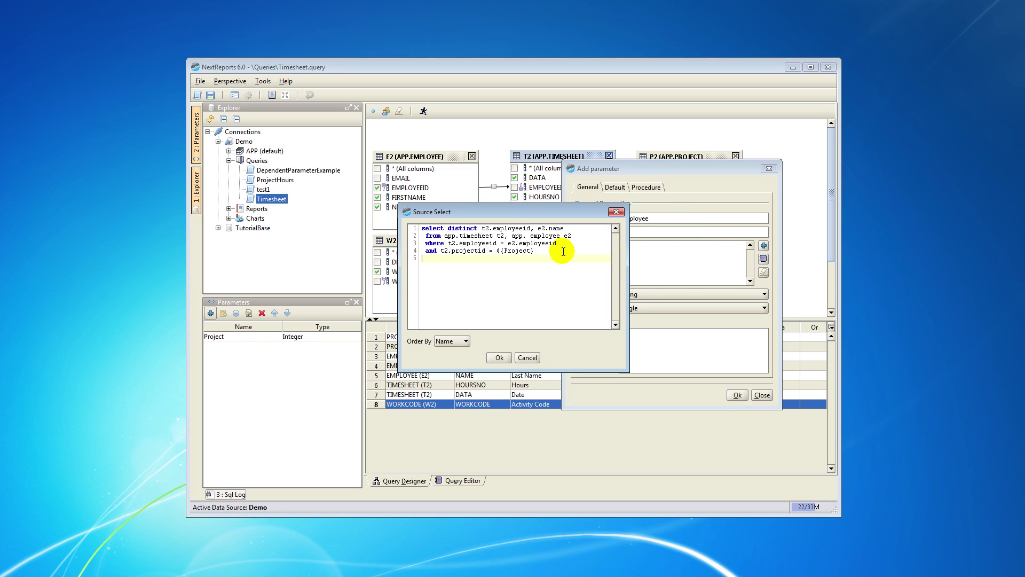
left_click(501, 356)
left_click(735, 308)
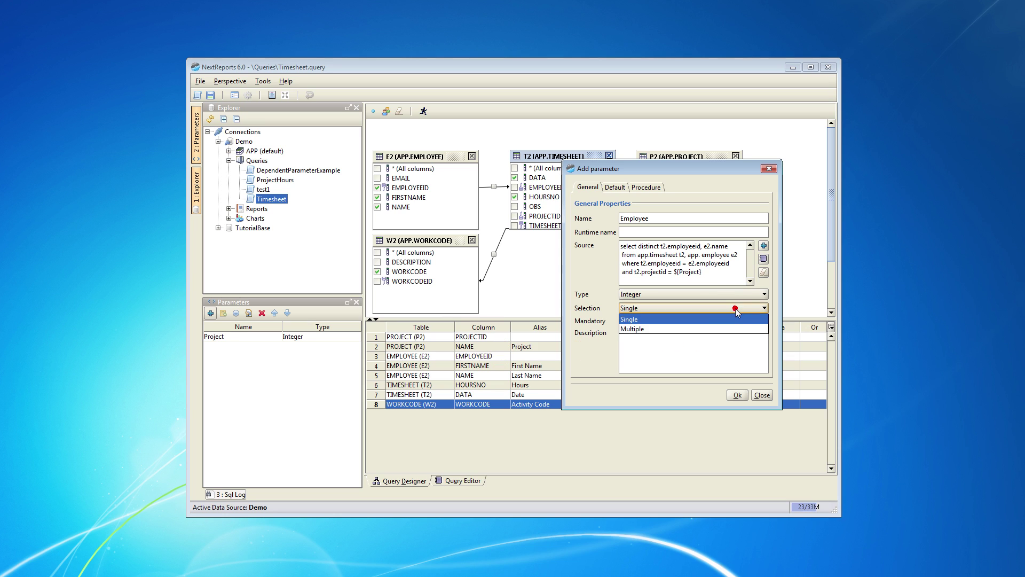
left_click(733, 327)
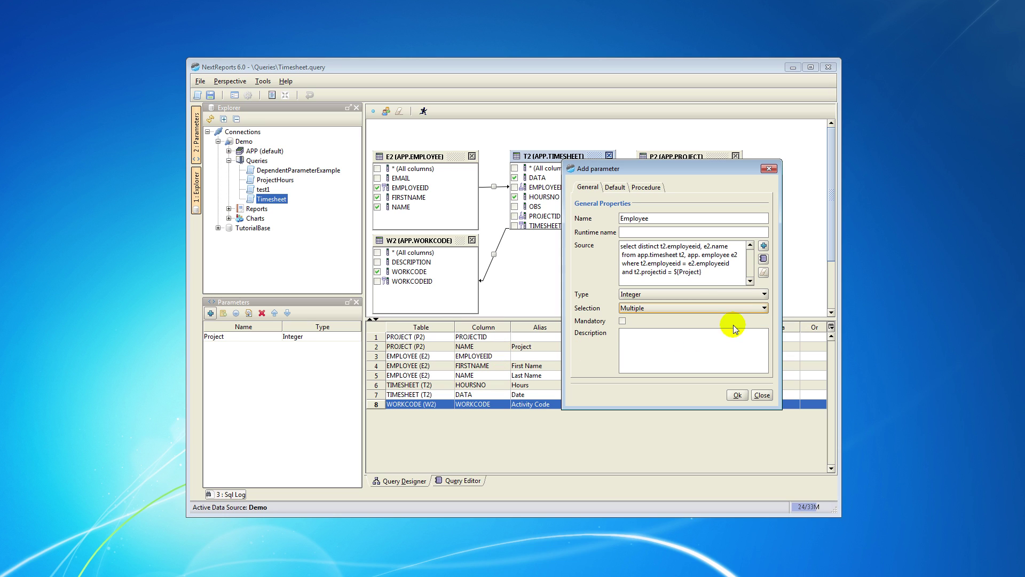
left_click(738, 395)
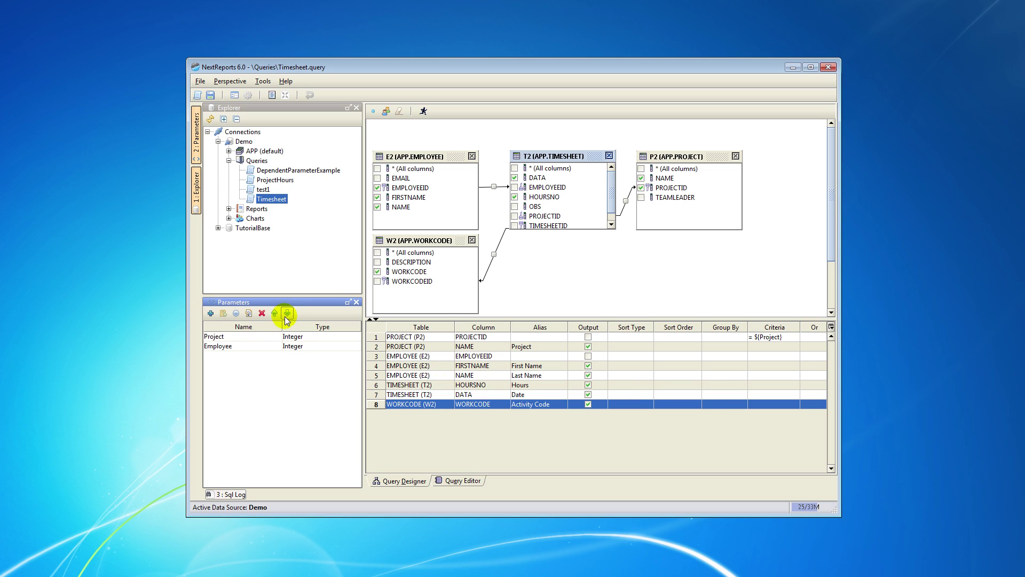
left_click(287, 315)
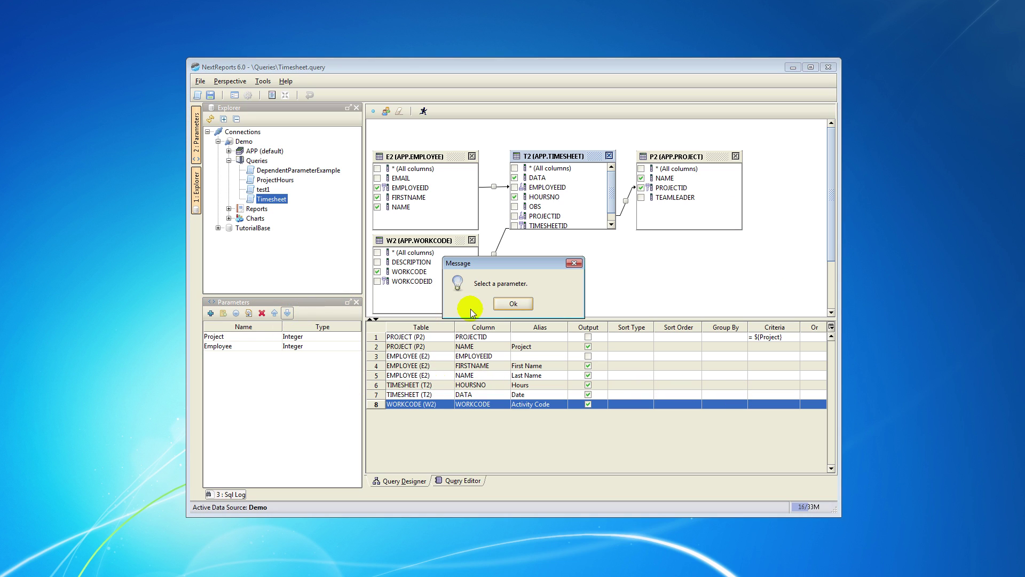
left_click(502, 305)
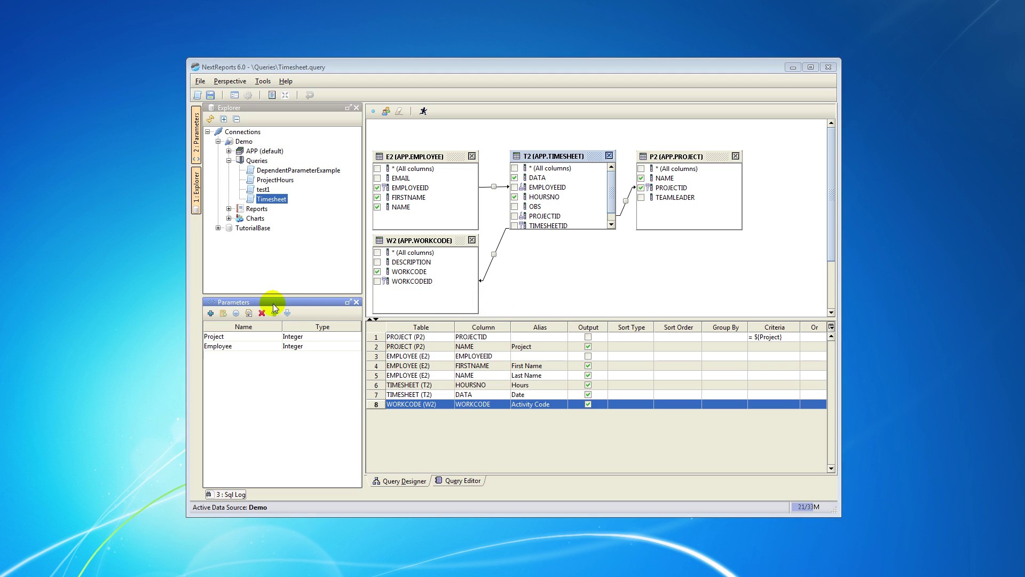
left_click(254, 337)
left_click(286, 314)
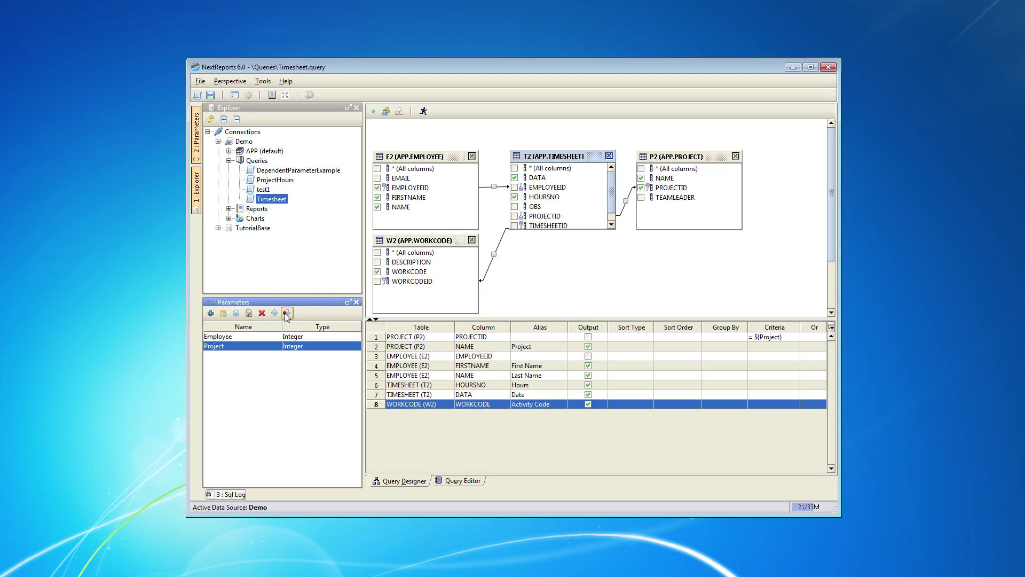
left_click(274, 314)
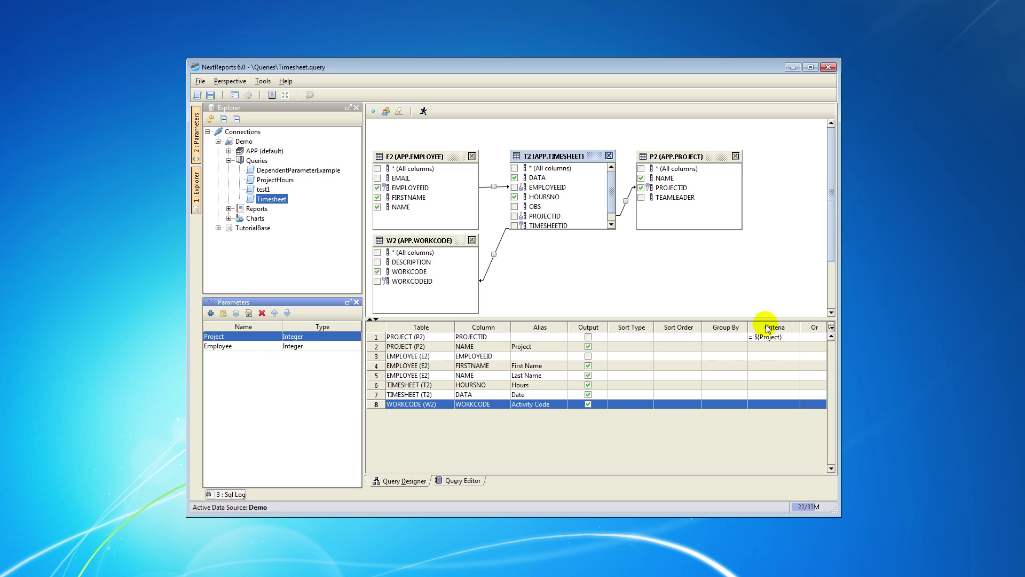
Add the criterion EMPLOYEEID IN ${Employee} on the third row
right_click(771, 355)
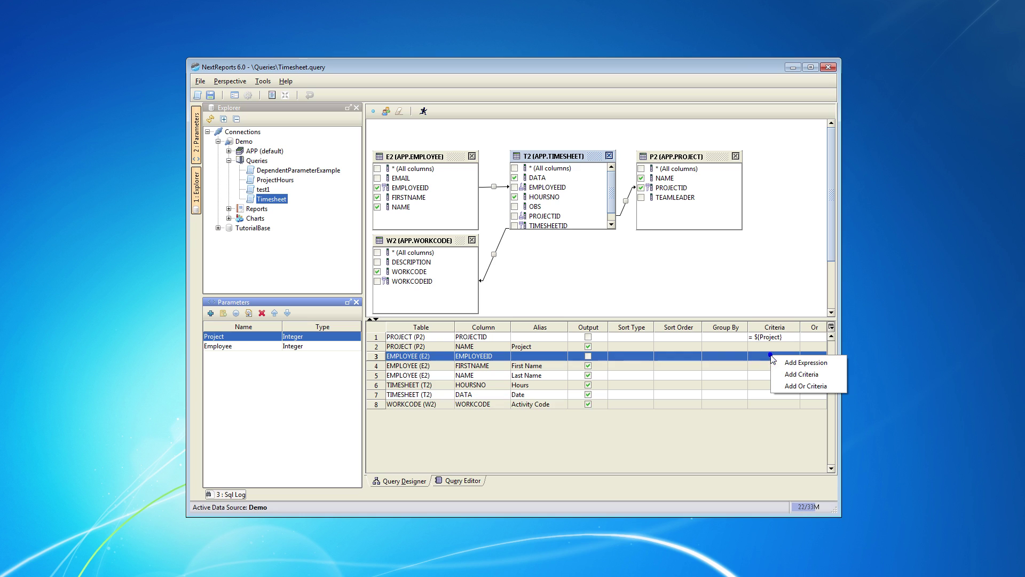
left_click(793, 373)
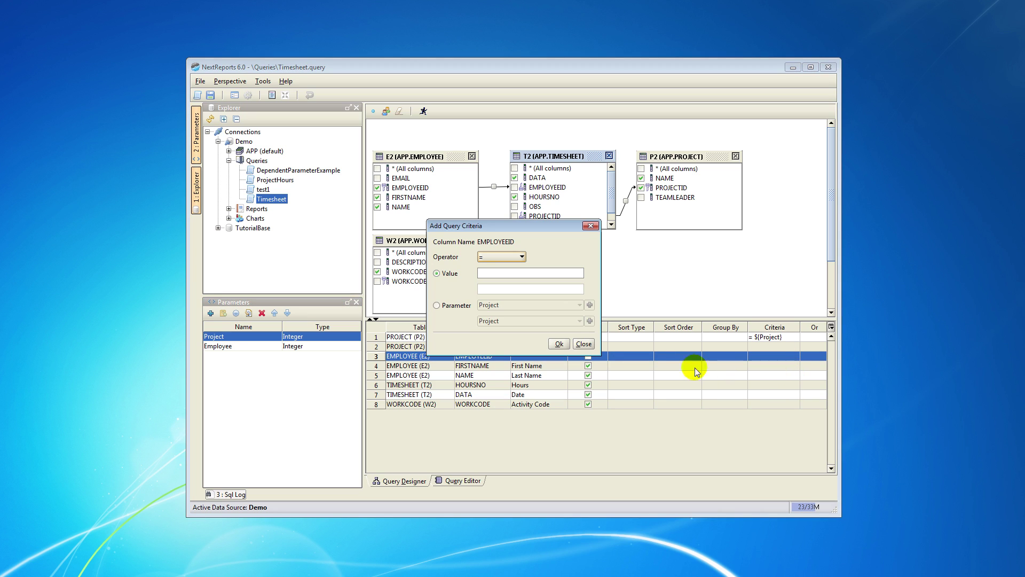
left_click(437, 305)
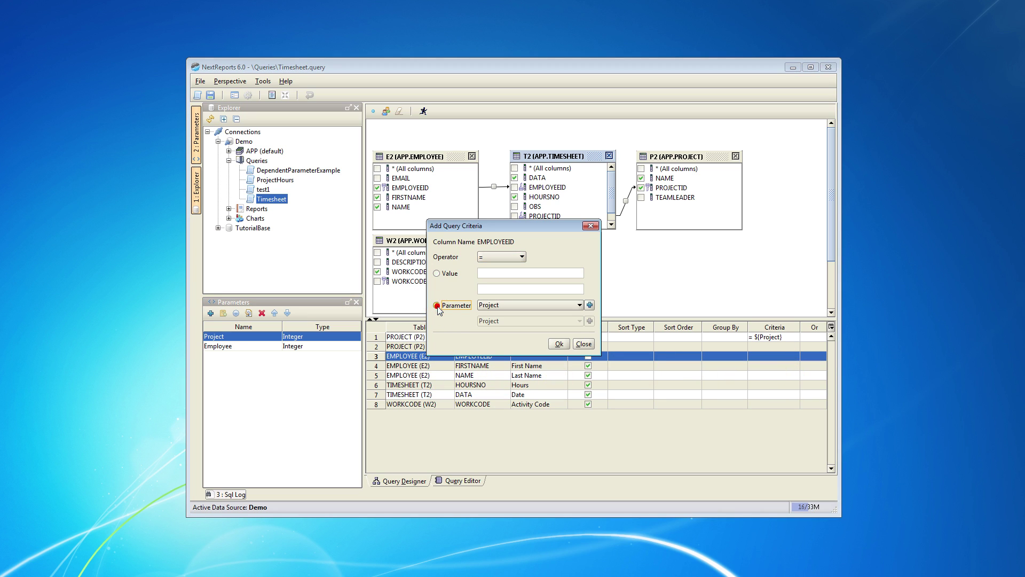
left_click(498, 306)
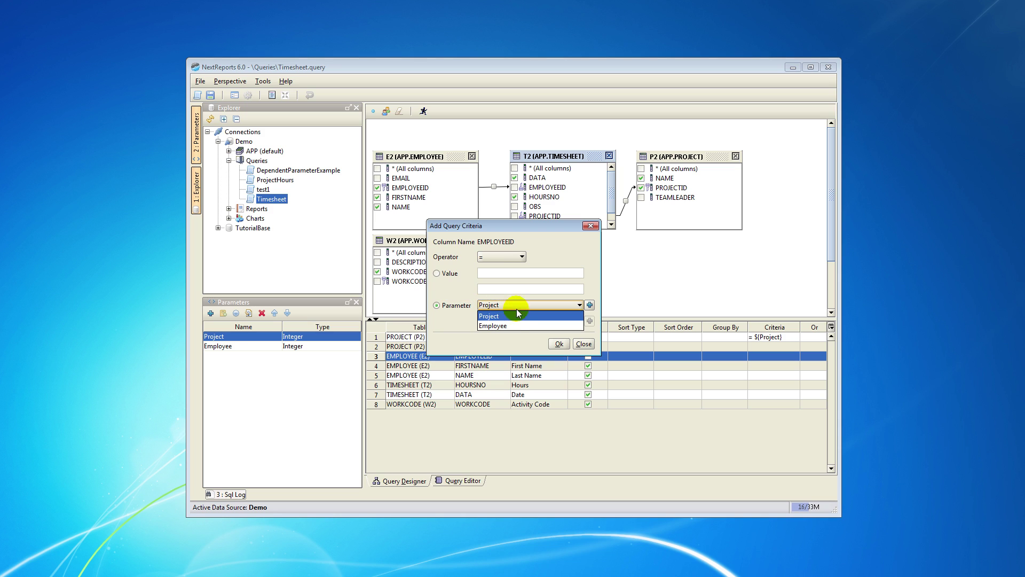
left_click(518, 327)
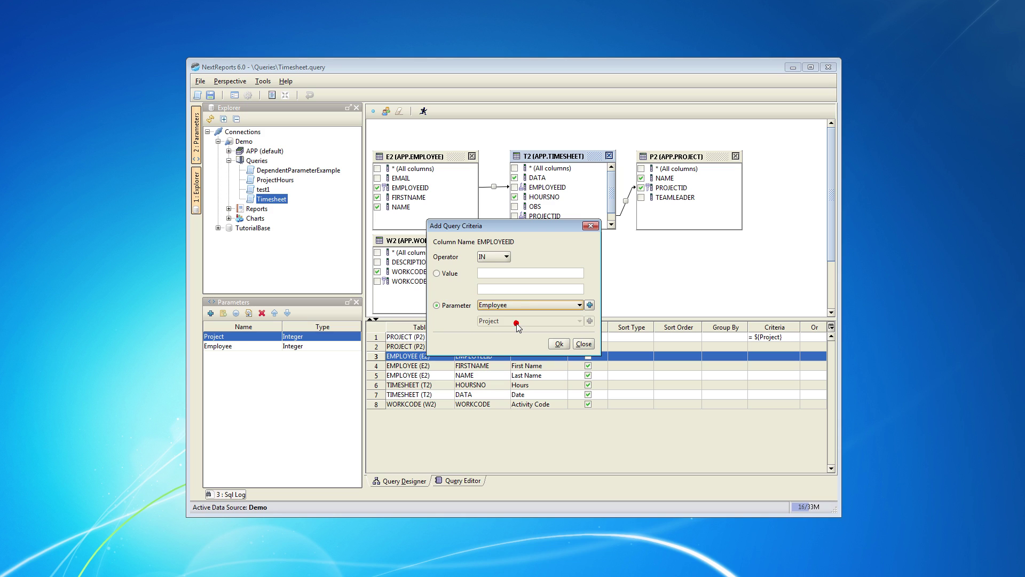
left_click(505, 257)
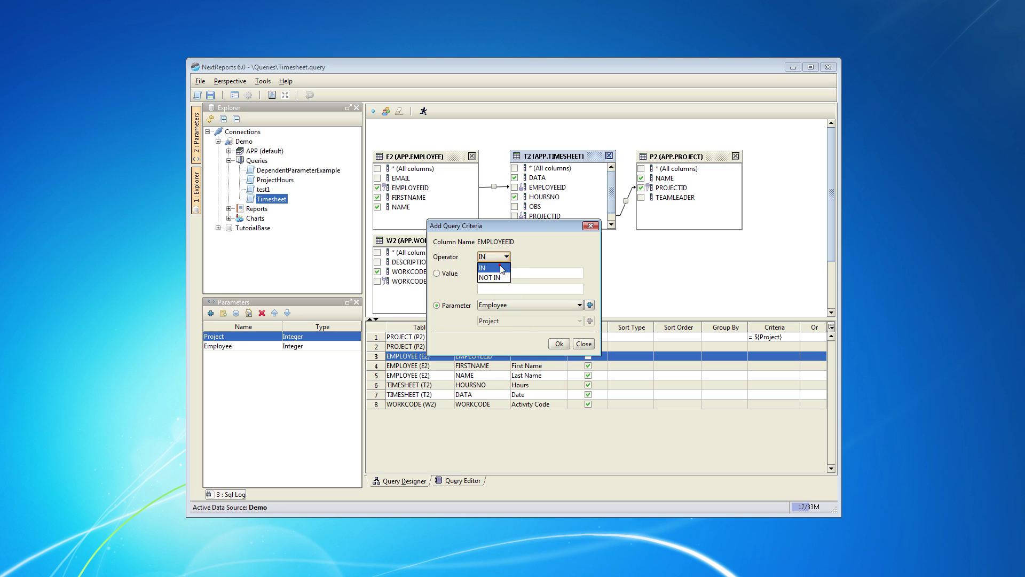
left_click(502, 268)
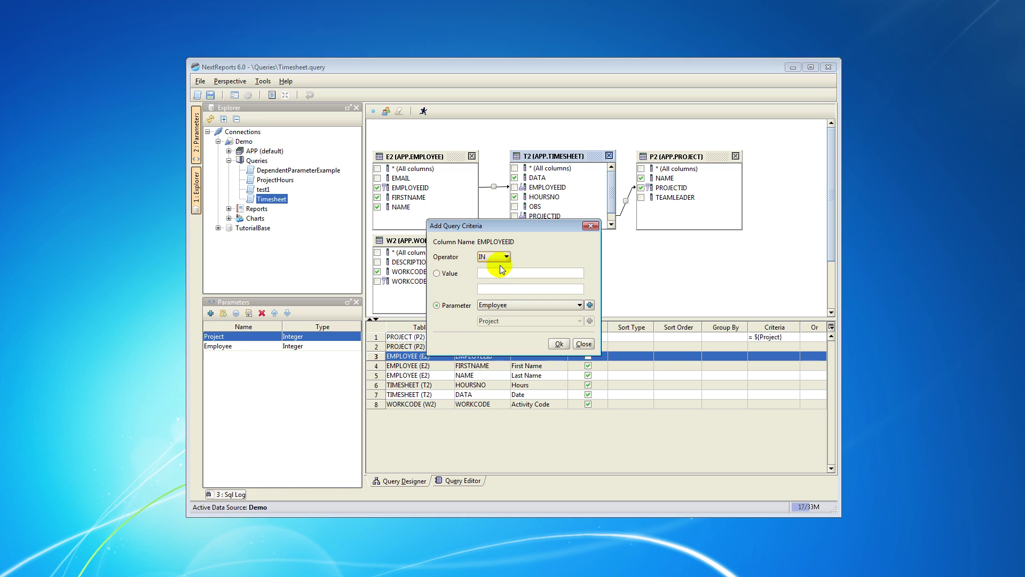
left_click(559, 343)
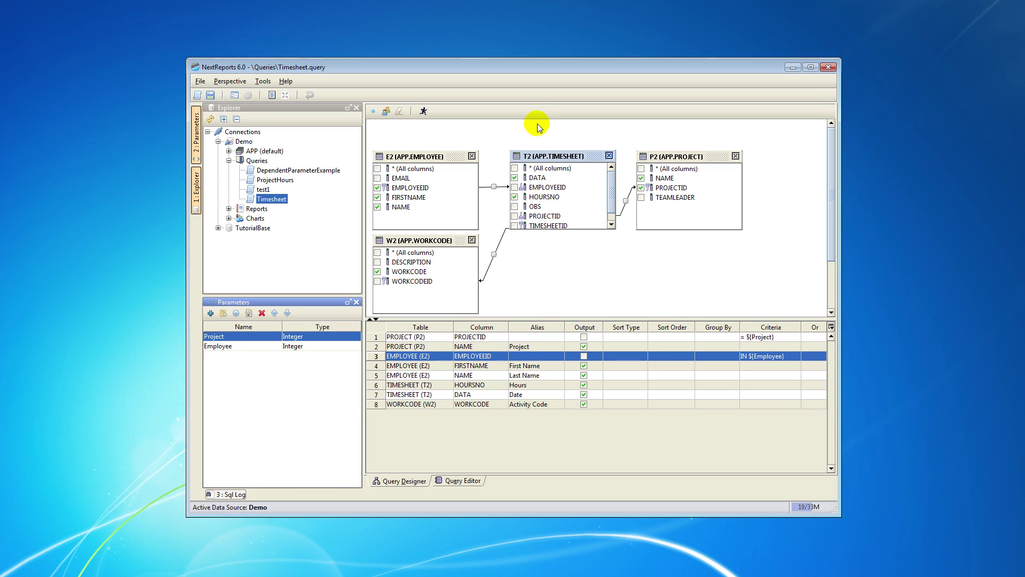
Run the query for Next Reports with the first three employees selected, returning 7 rows
left_click(424, 112)
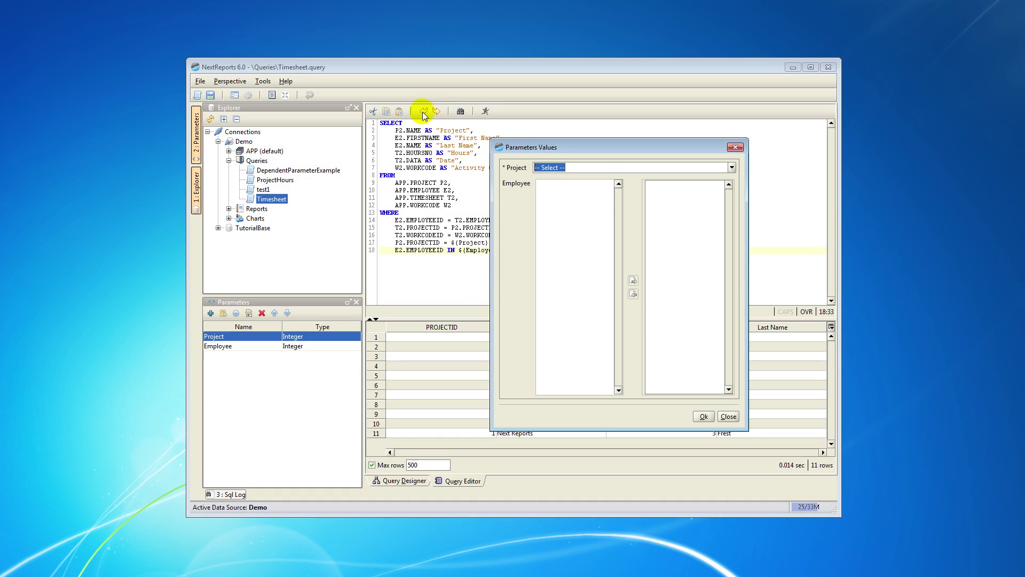
left_click(731, 168)
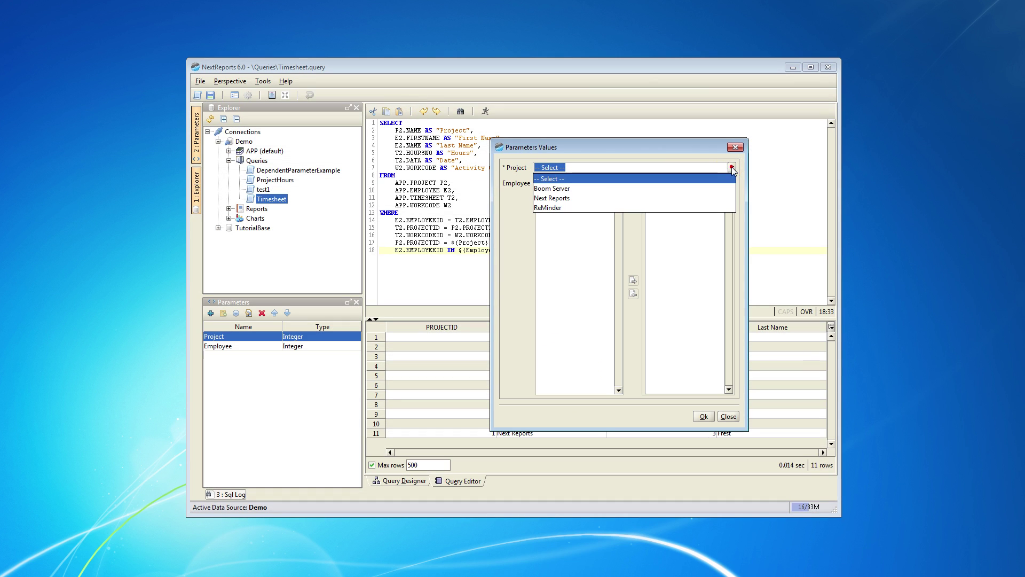
left_click(723, 198)
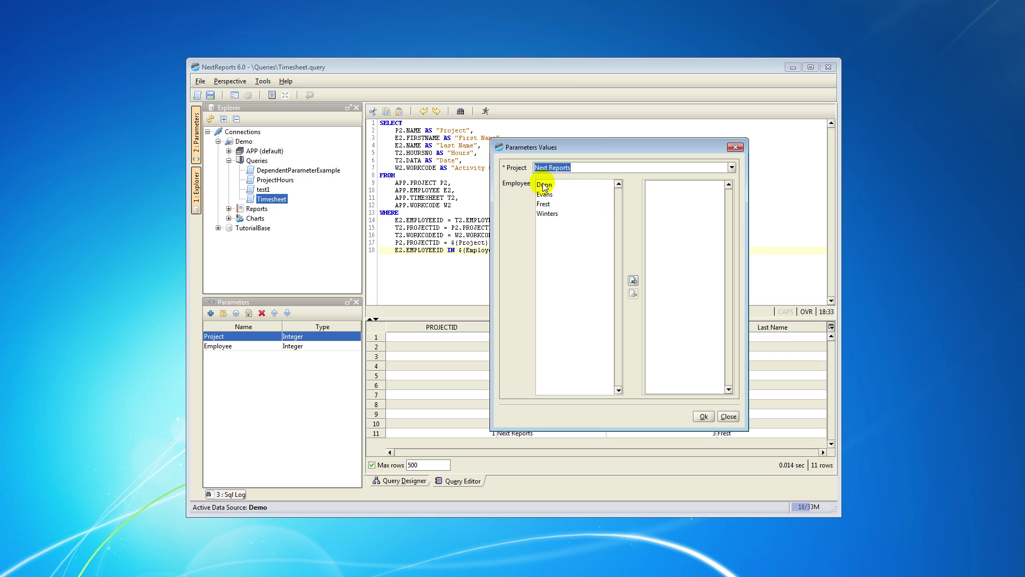
left_click_drag(544, 187, 543, 205)
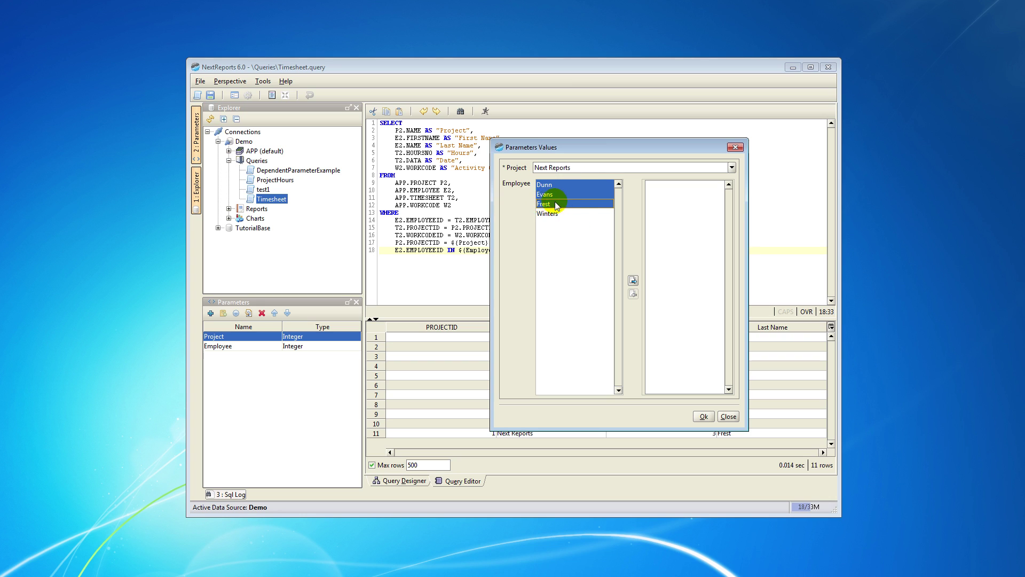
left_click(633, 281)
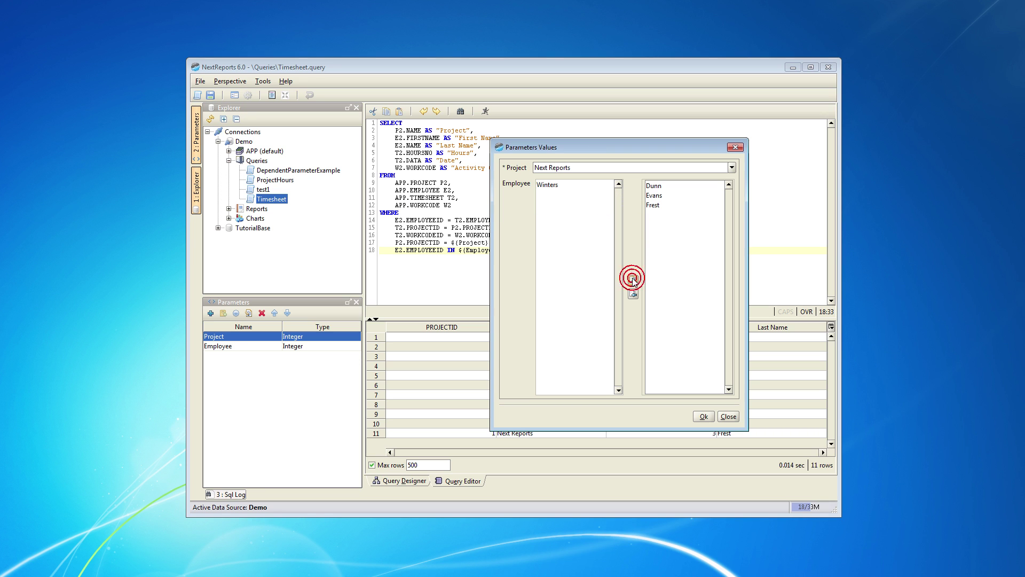
left_click(702, 416)
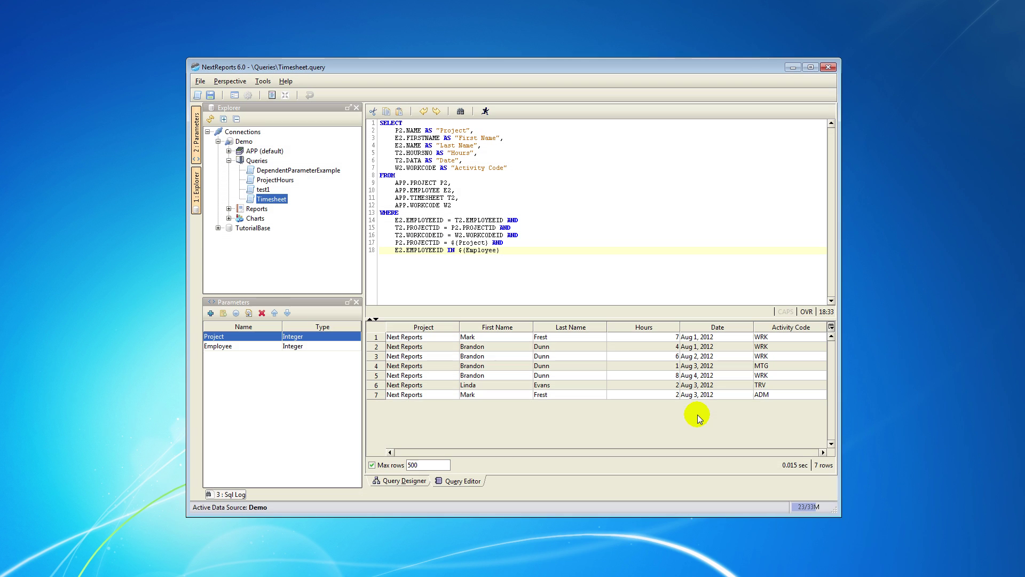